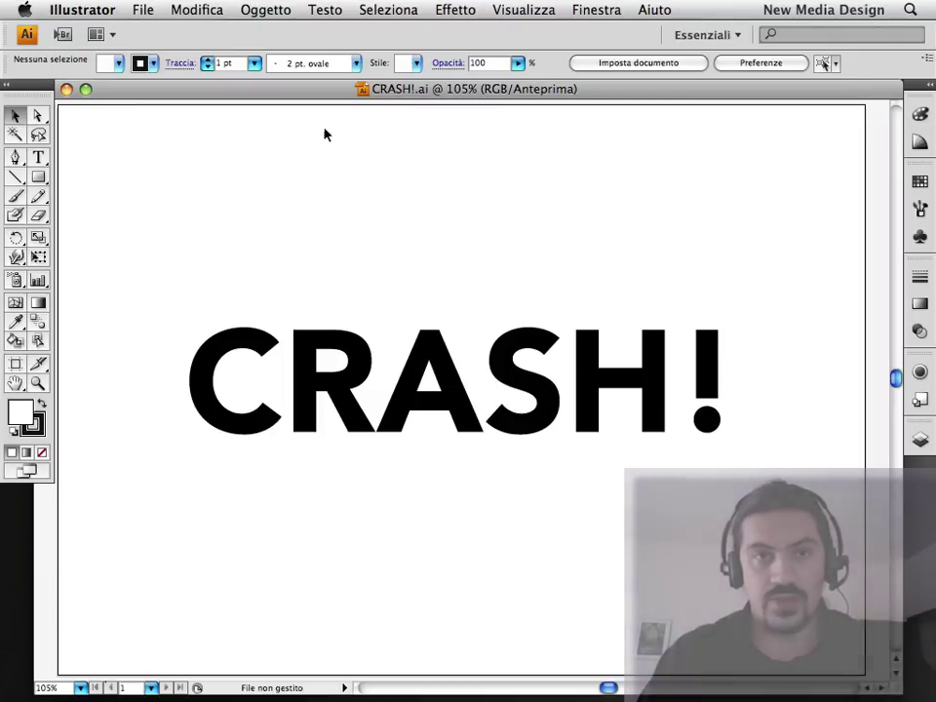
- Convert the CRASH! word to outlined letter shapes with Crea contorno, then deselect
left_click(325, 11)
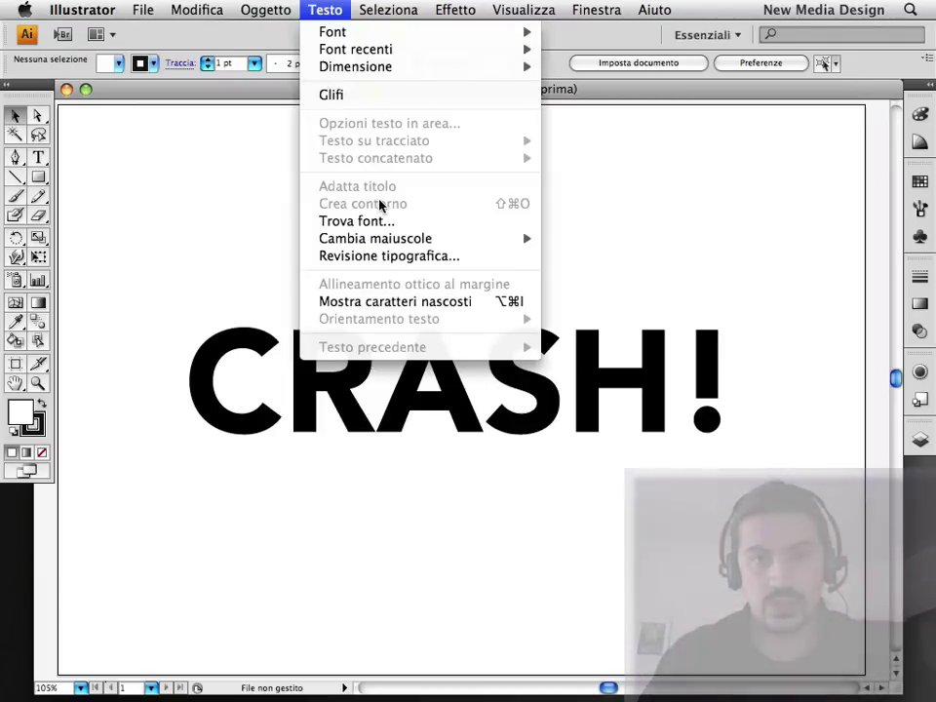
left_click(205, 211)
mouse_move(162, 254)
left_mouse_down()
mouse_move(715, 499)
mouse_move(755, 493)
left_mouse_up()
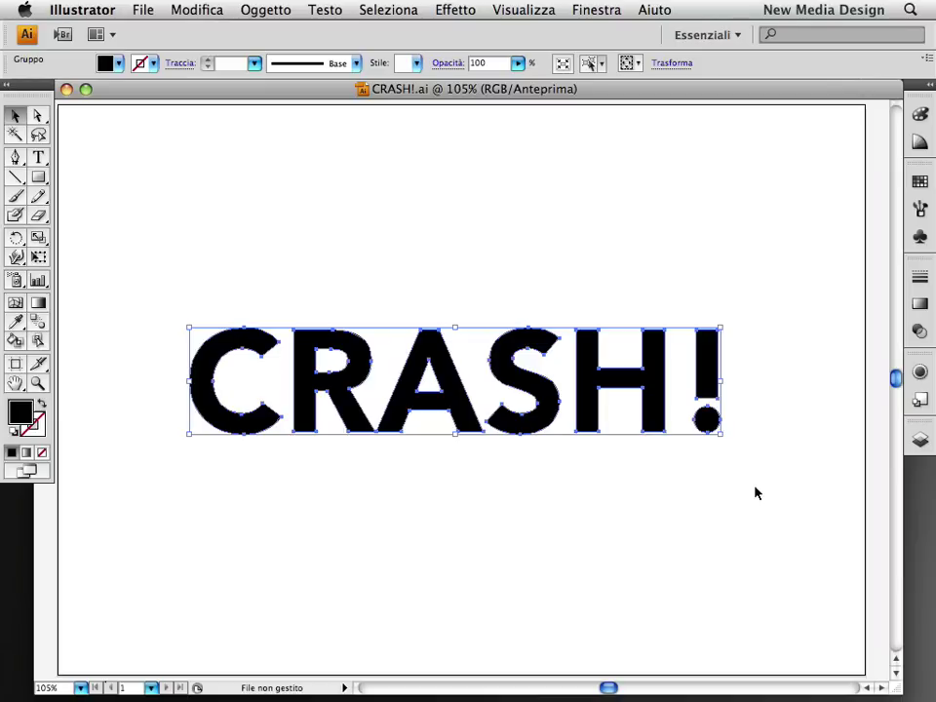
left_click(755, 493)
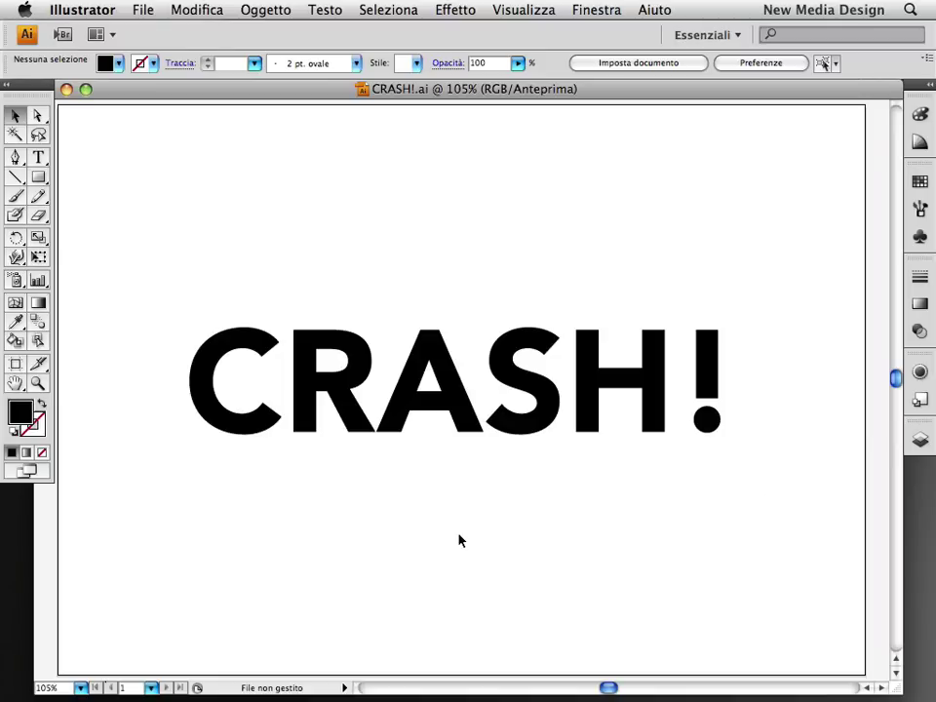
- Select all the letters and slice them with freehand Knife strokes
left_click(38, 217)
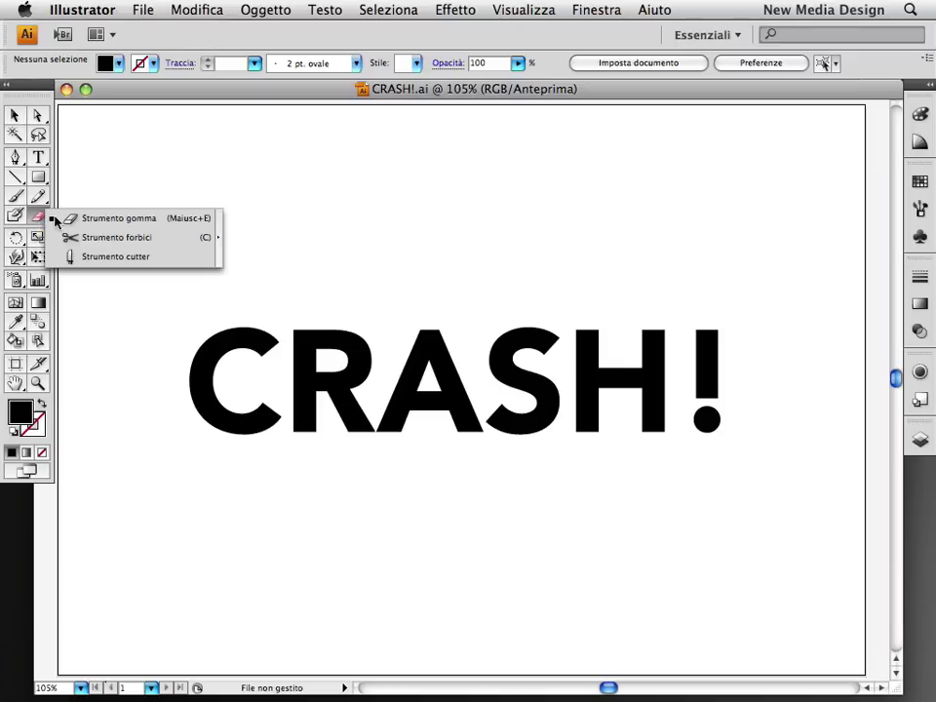
left_click(92, 257)
key("ctrl+a")
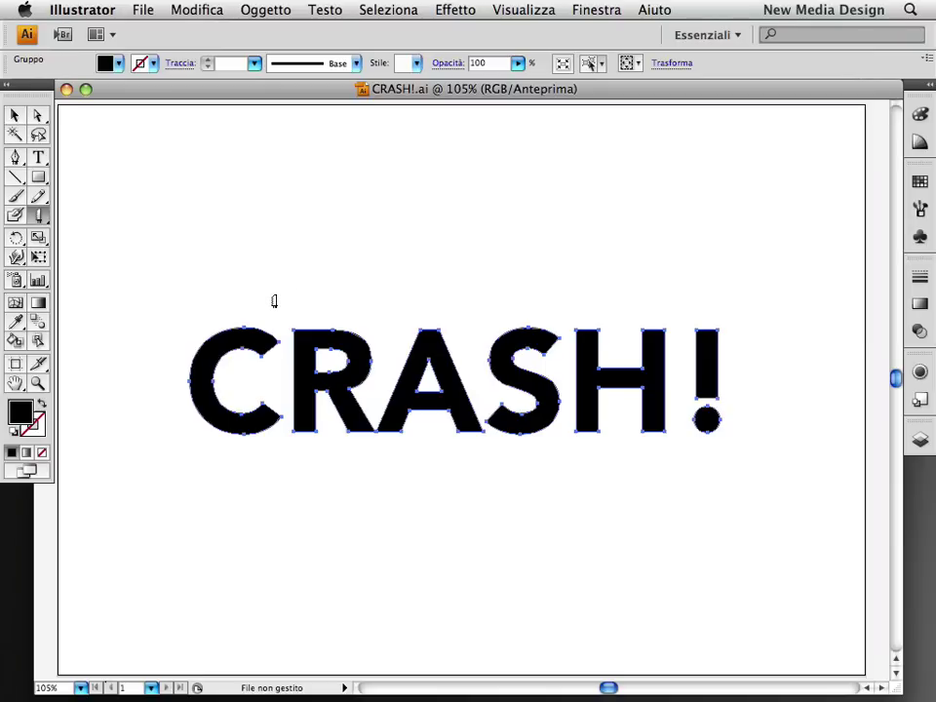
mouse_move(274, 301)
left_mouse_down()
mouse_move(478, 431)
mouse_move(477, 447)
mouse_move(712, 439)
mouse_move(623, 400)
mouse_move(733, 372)
mouse_move(547, 493)
mouse_move(523, 320)
mouse_move(380, 249)
mouse_move(239, 312)
mouse_move(371, 330)
mouse_move(202, 424)
mouse_move(189, 392)
mouse_move(176, 473)
left_mouse_up()
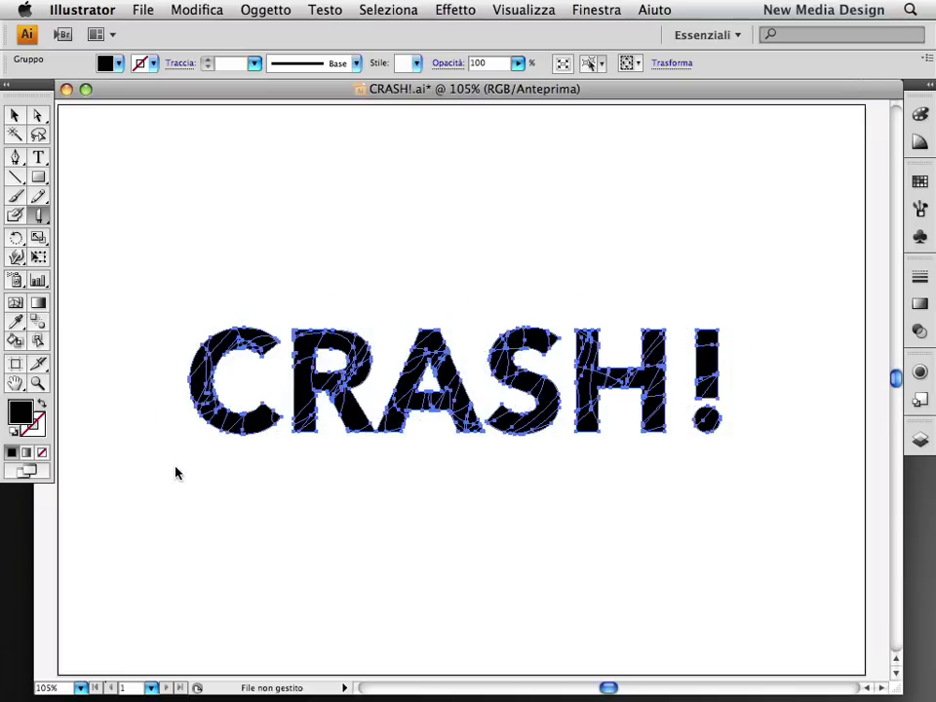
key("v")
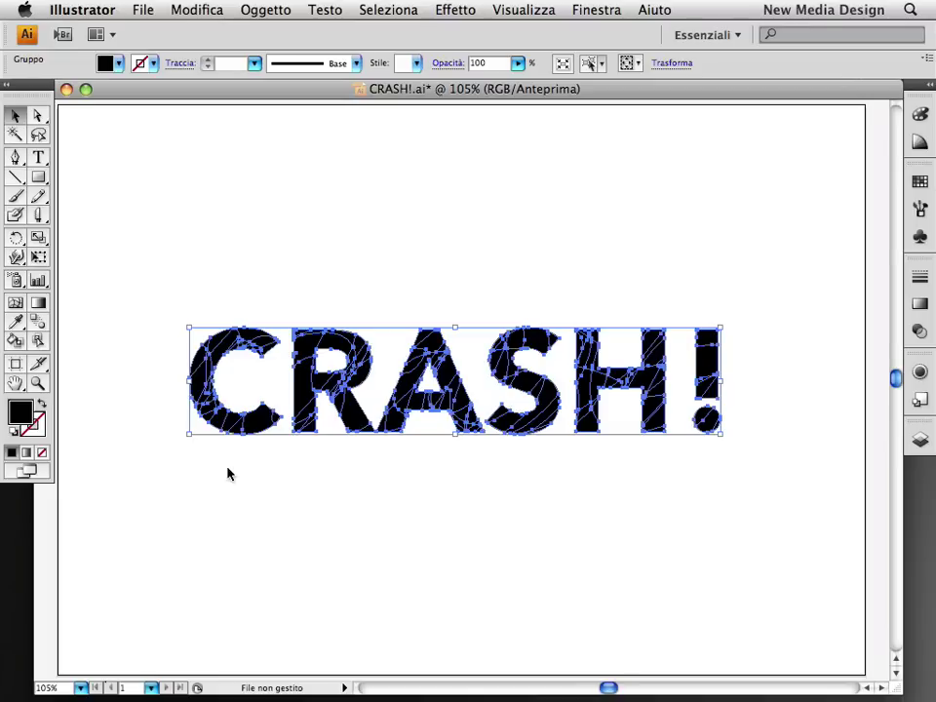
- Select the sliced CRASH! group and ungroup it with Oggetto > Separa
left_click(228, 472)
left_click(240, 417)
left_click(268, 514)
left_click(265, 411)
left_click(261, 12)
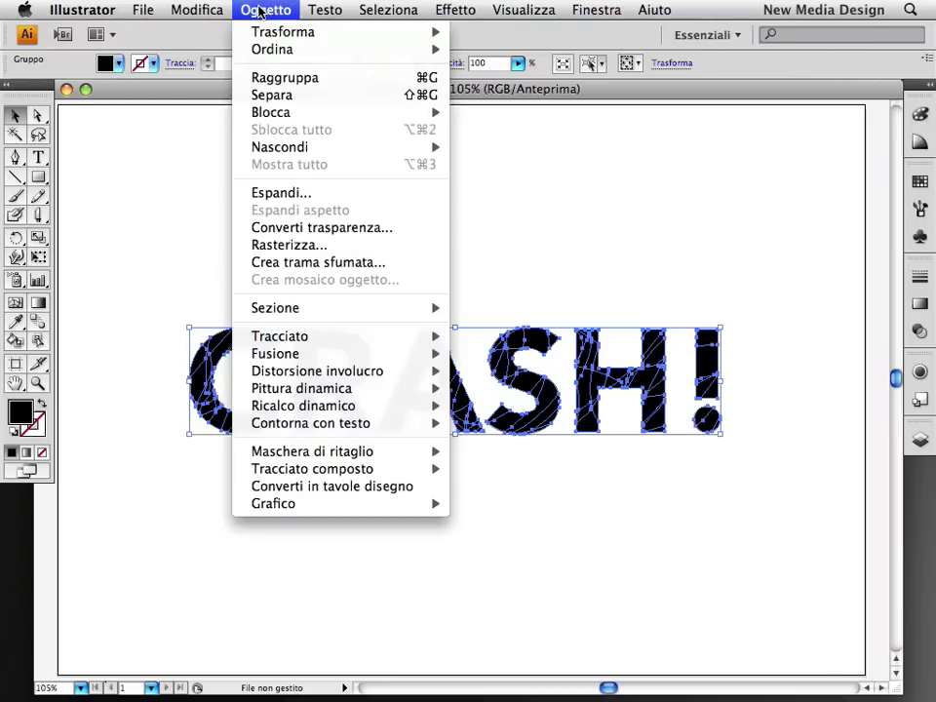
left_click(272, 95)
- Test-move two C shards, undo both moves, then marquee-select all shards
left_click(265, 209)
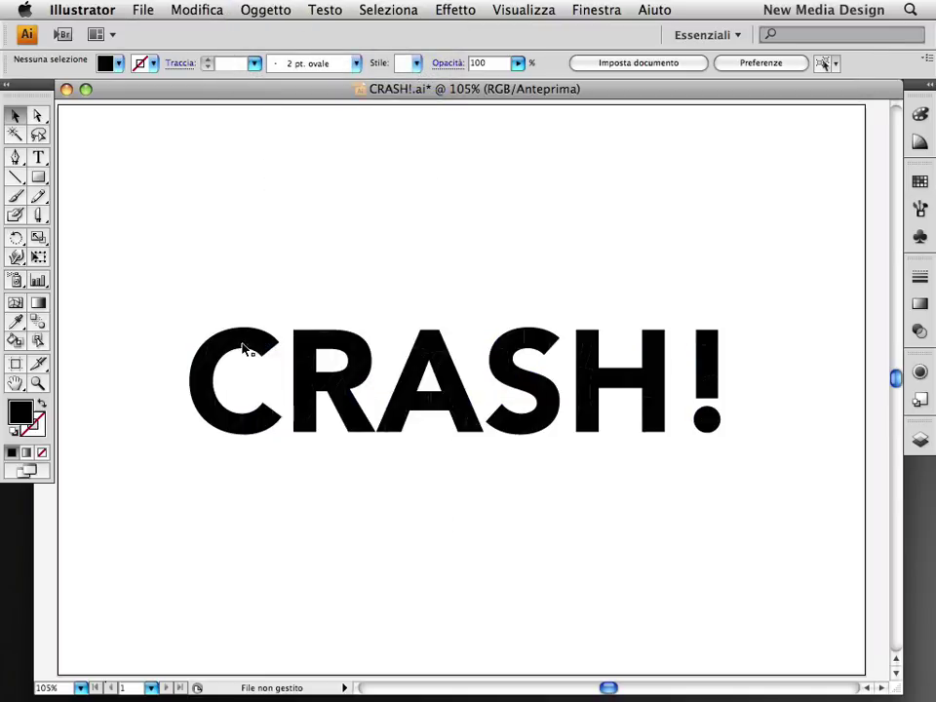
left_click(253, 334)
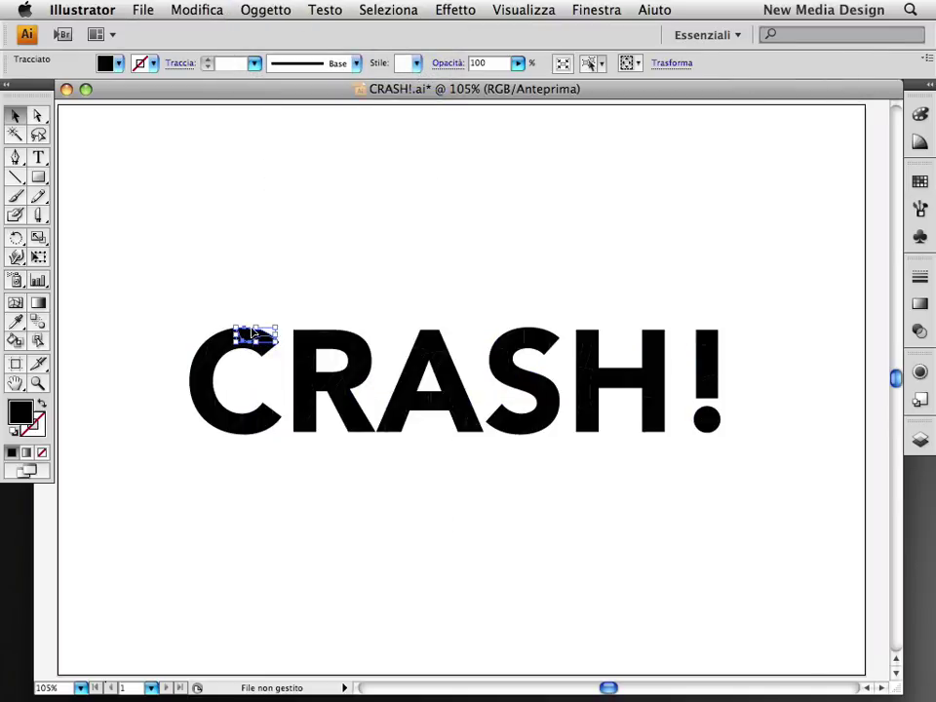
left_click_drag(253, 333, 251, 325)
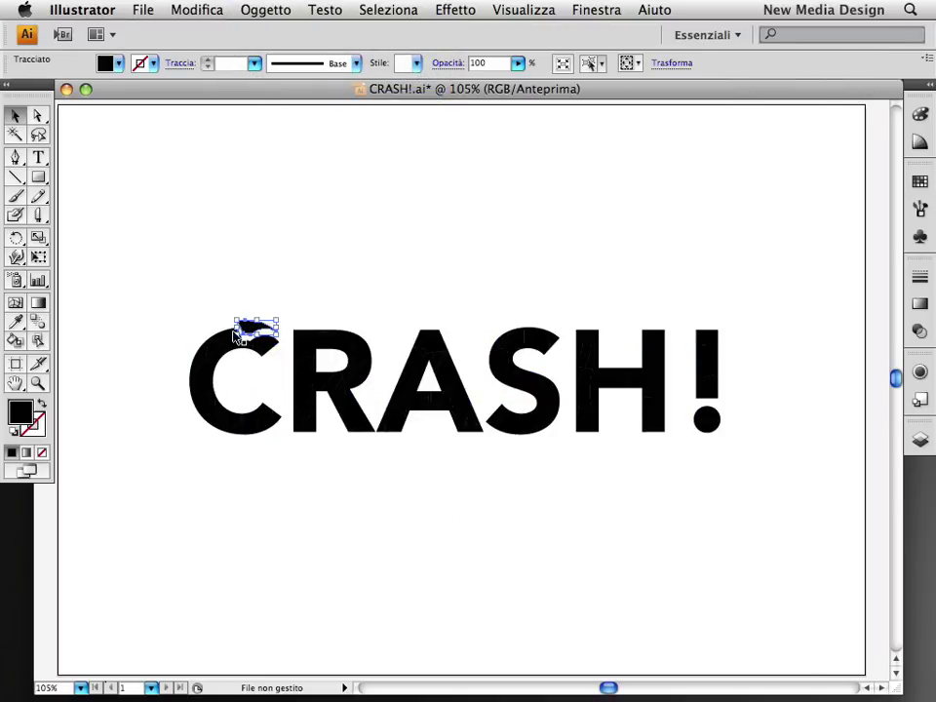
left_click(226, 336, "shift")
left_click_drag(226, 335, 219, 329)
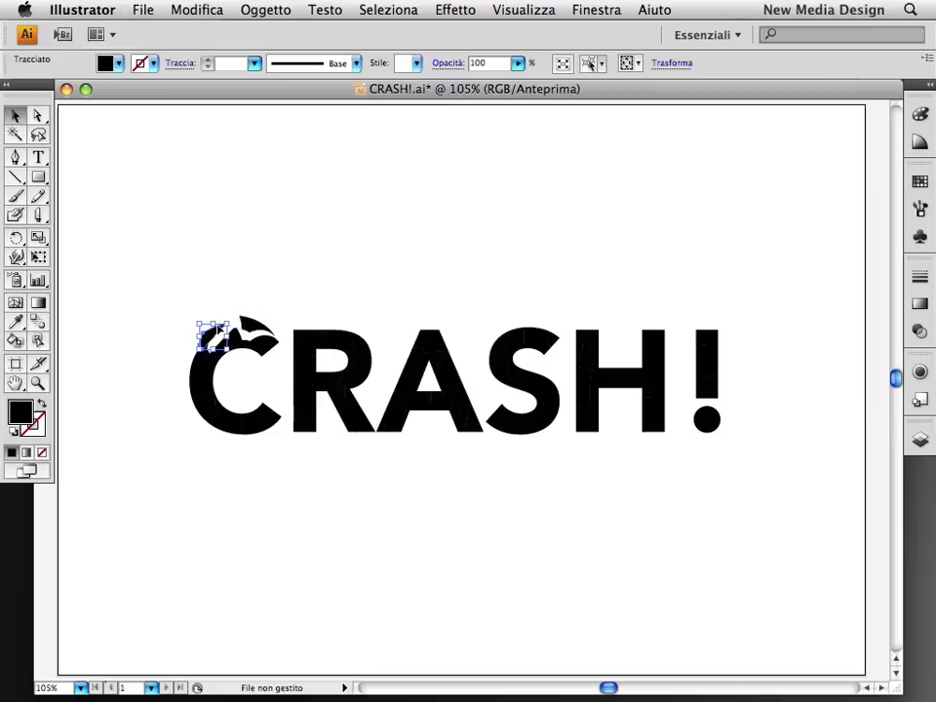
left_click(300, 281)
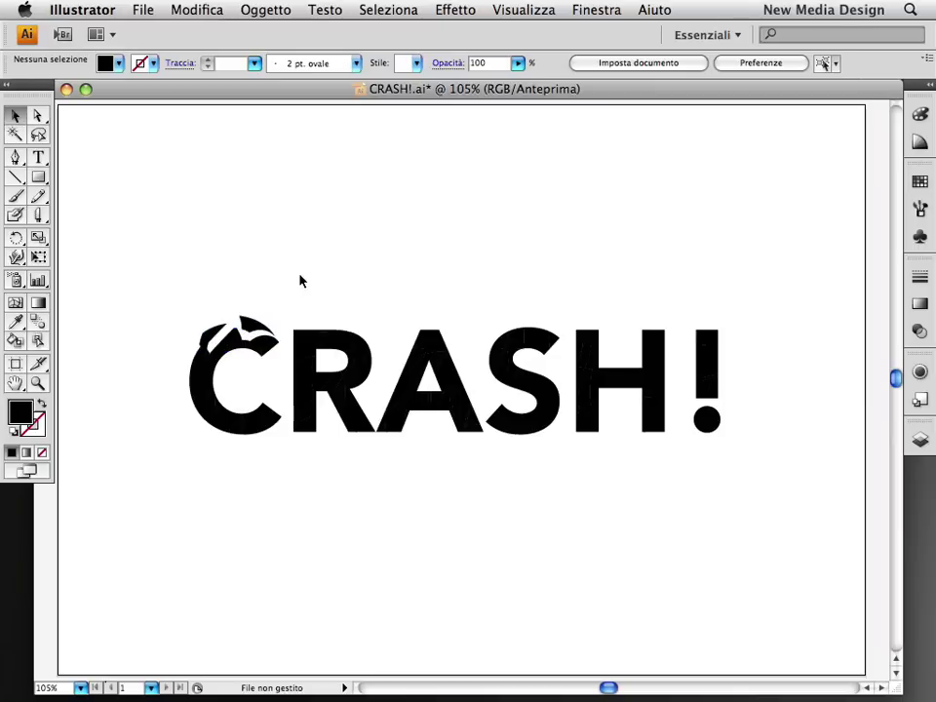
key("ctrl+z")
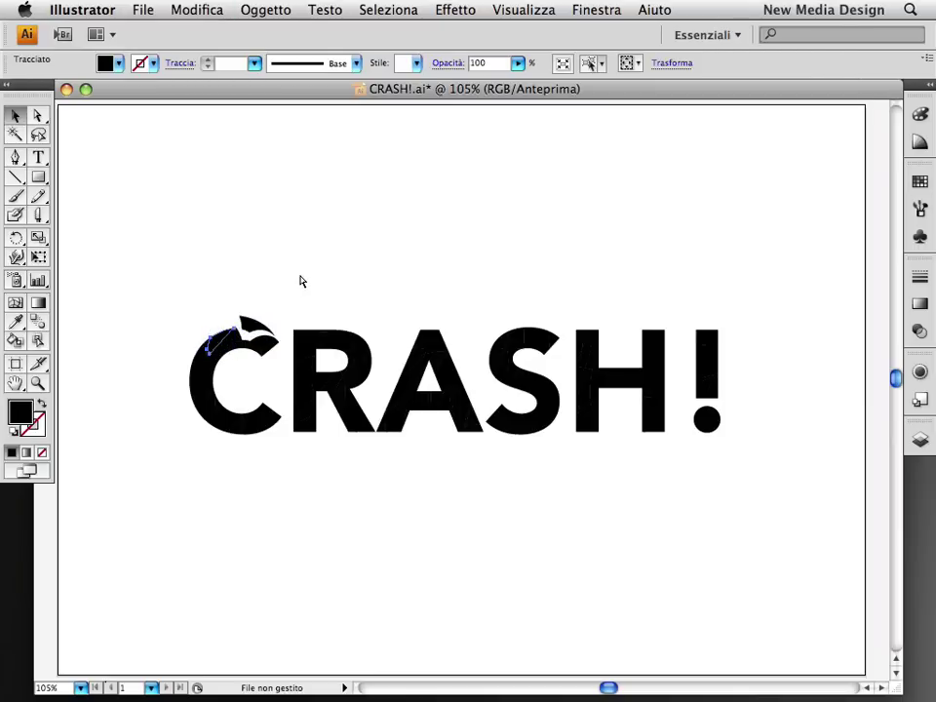
key("ctrl+z")
key("ctrl+z")
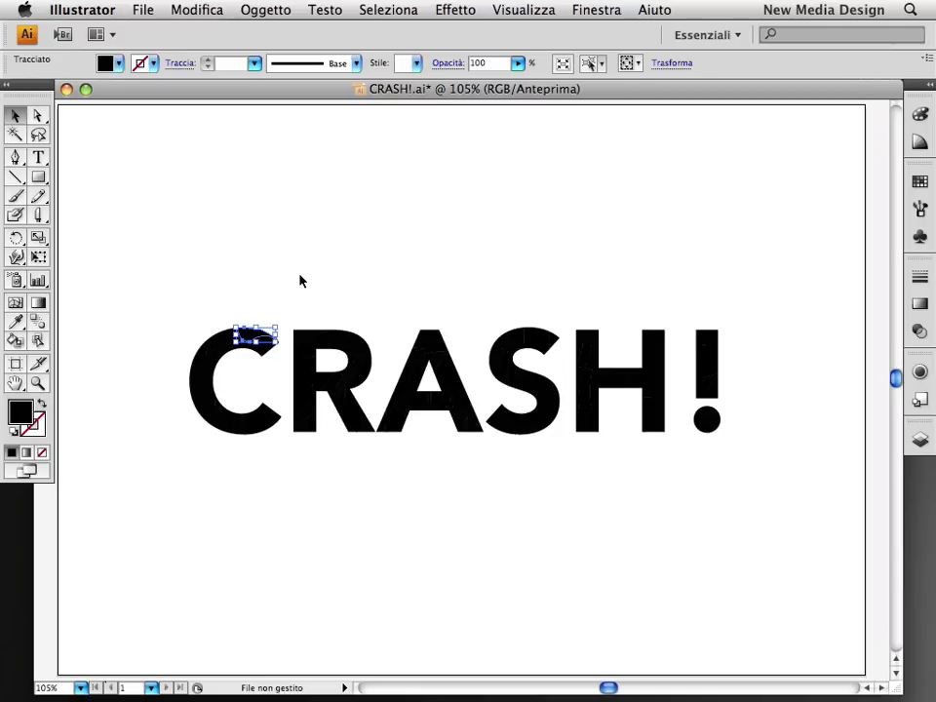
left_click(300, 281)
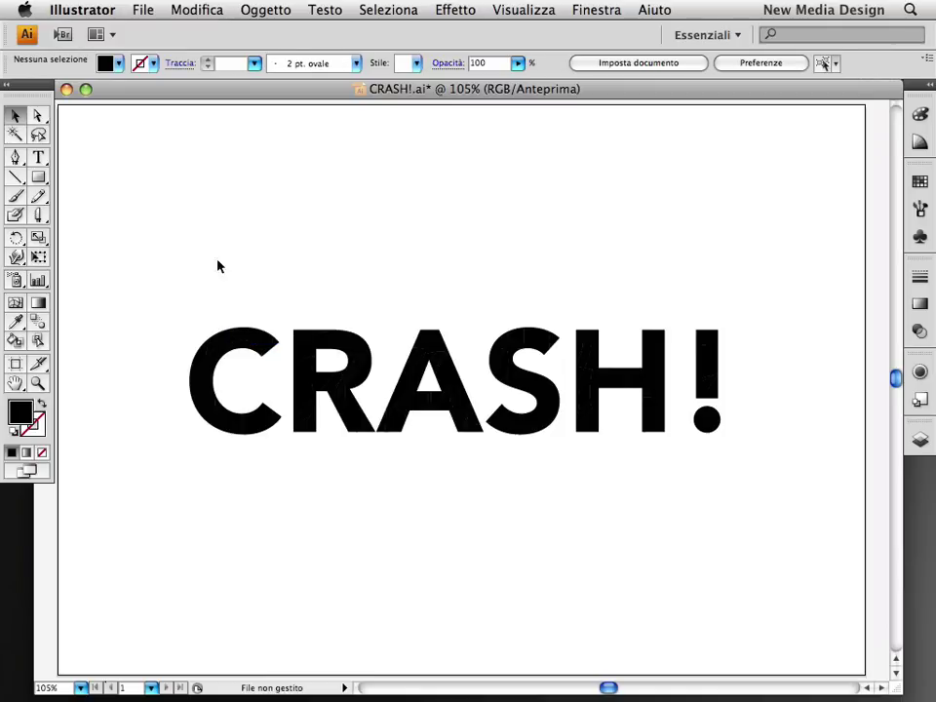
left_click_drag(149, 245, 744, 484)
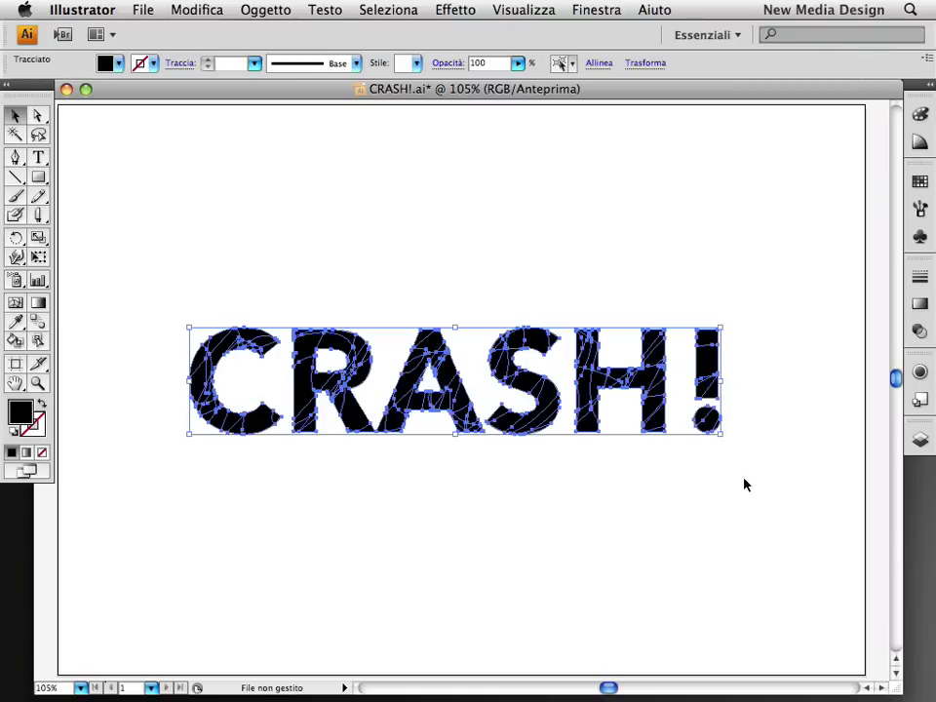
- Apply random Trasforma ognuno: scale 90/90%, move 6.7/6.35 mm, rotate 19°, then deselect
left_click(269, 9)
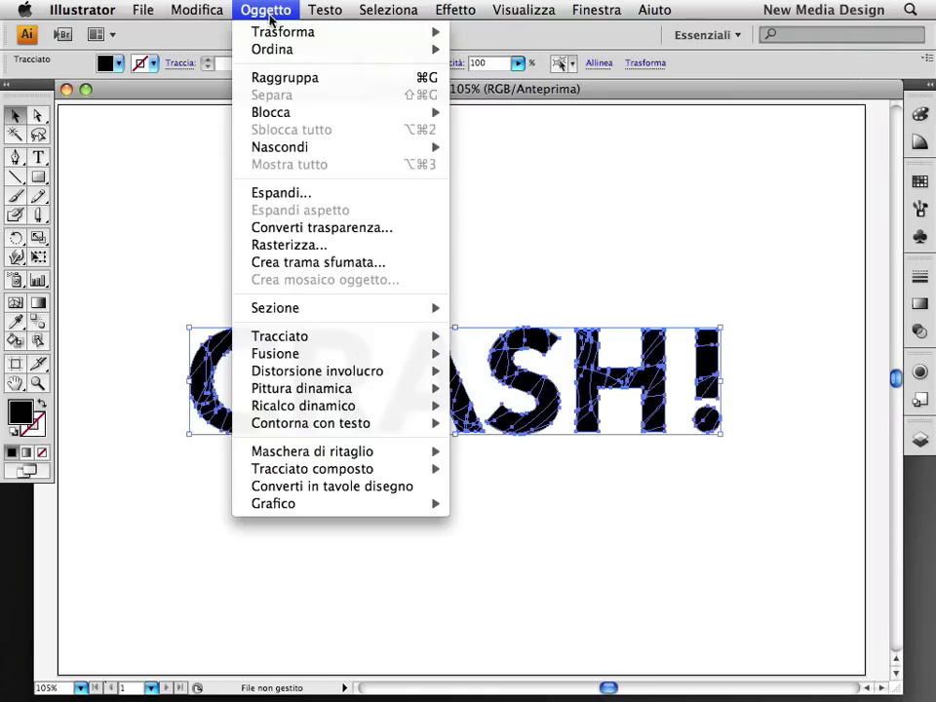
mouse_move(292, 32)
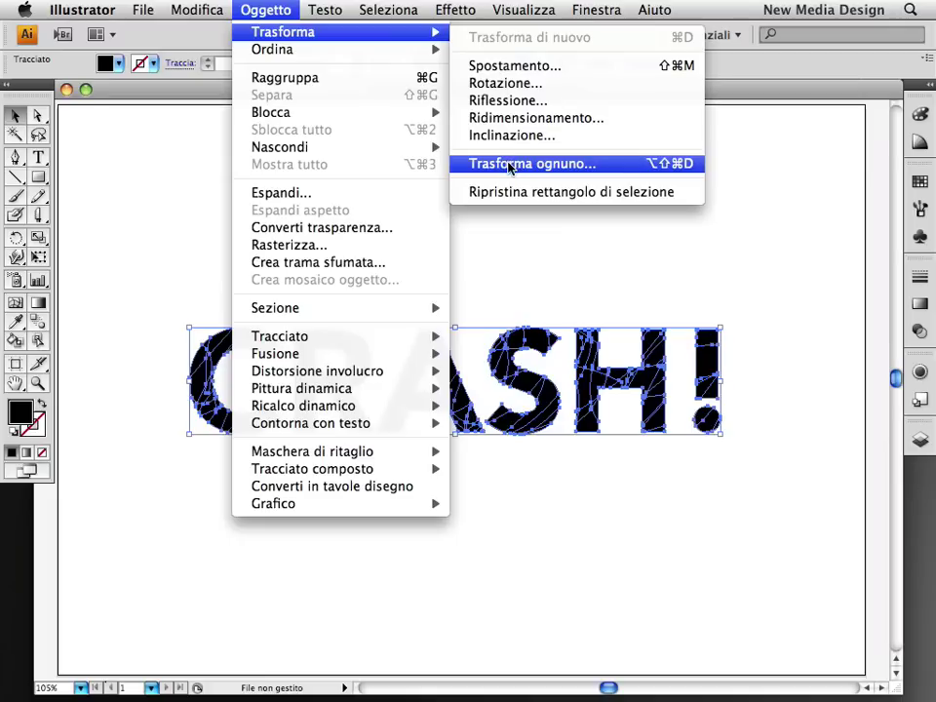
left_click(560, 166)
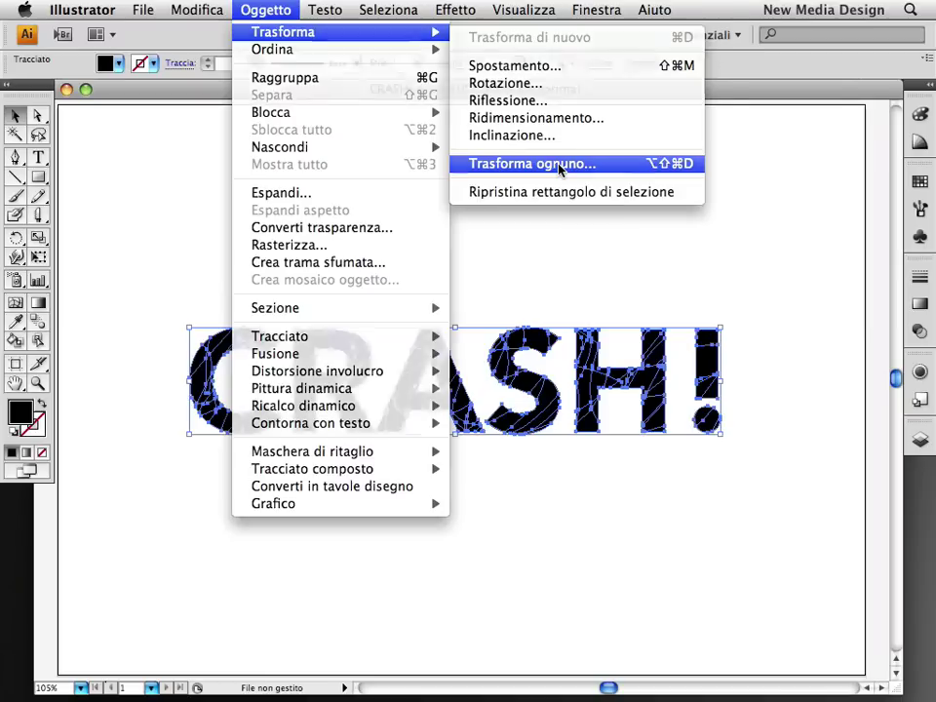
left_click_drag(550, 134, 649, 103)
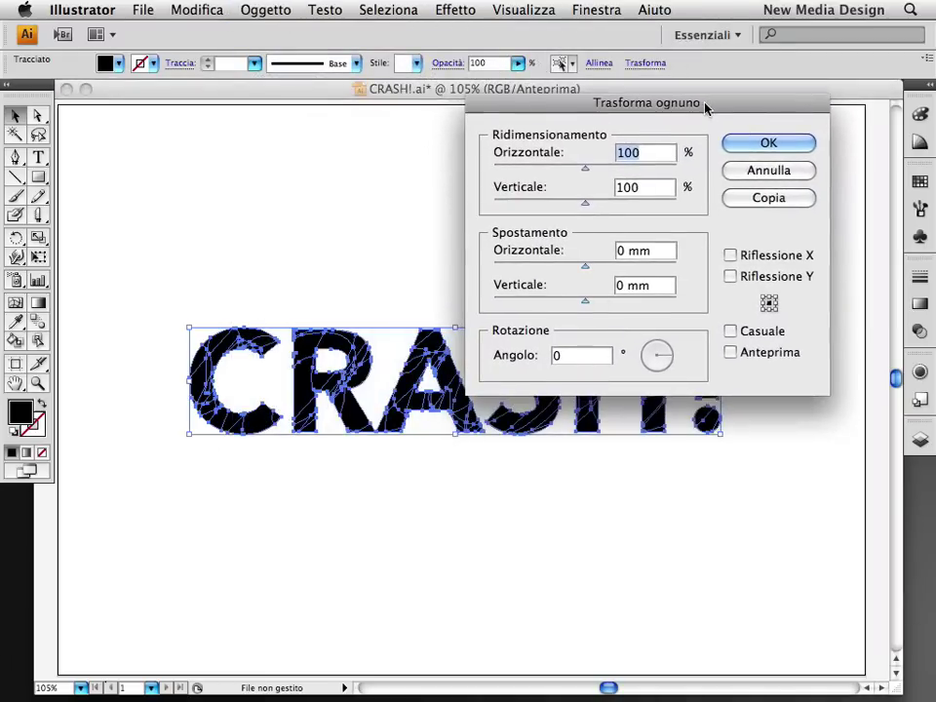
left_click(731, 353)
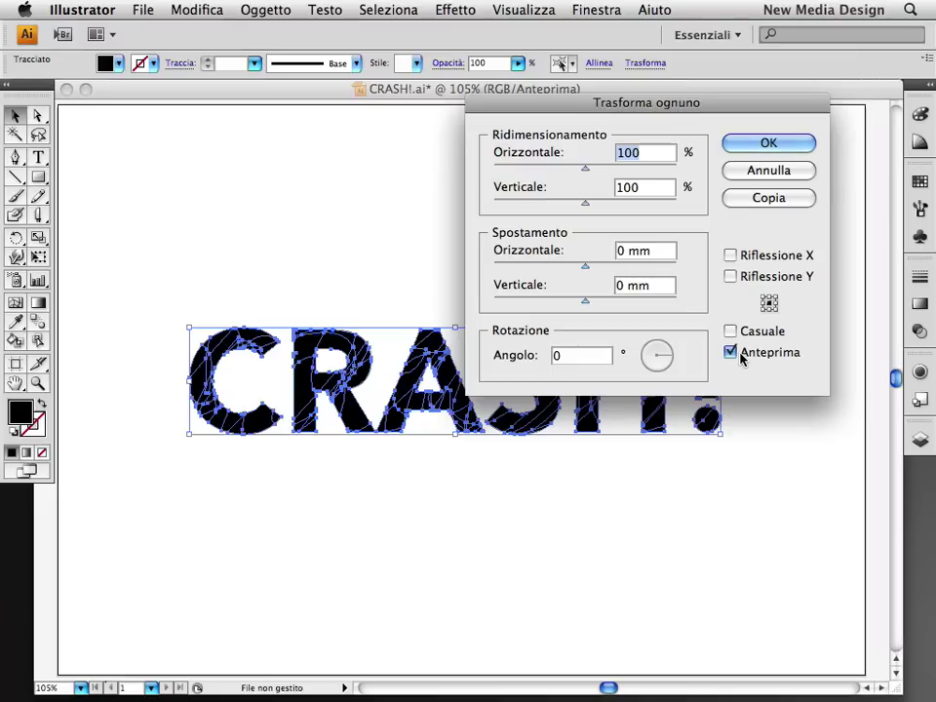
mouse_move(585, 300)
left_mouse_down()
mouse_move(602, 300)
mouse_move(603, 266)
left_mouse_up()
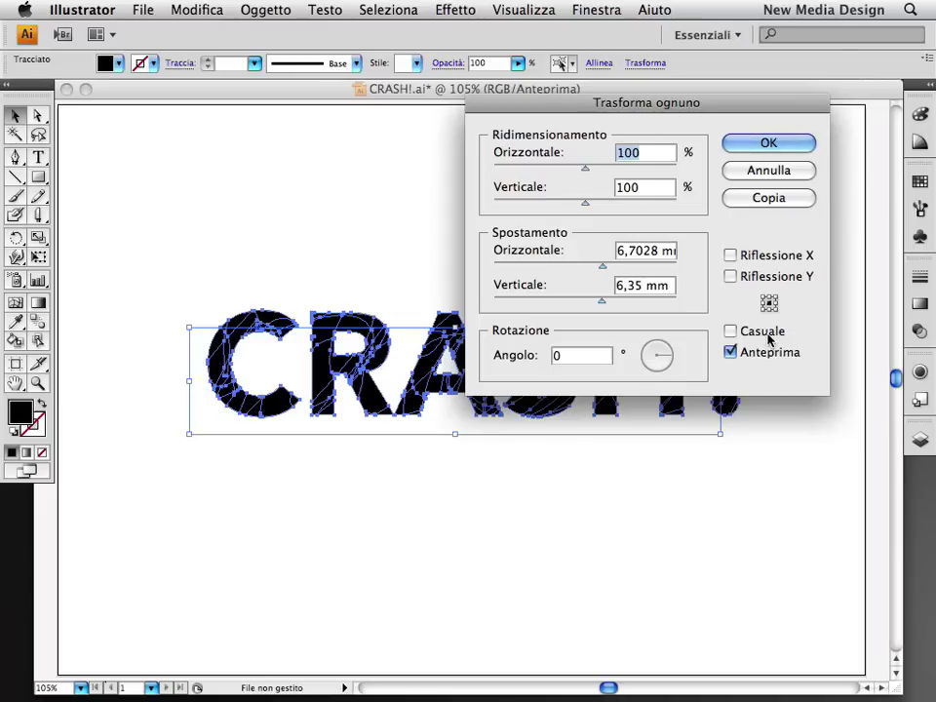
left_click(769, 337)
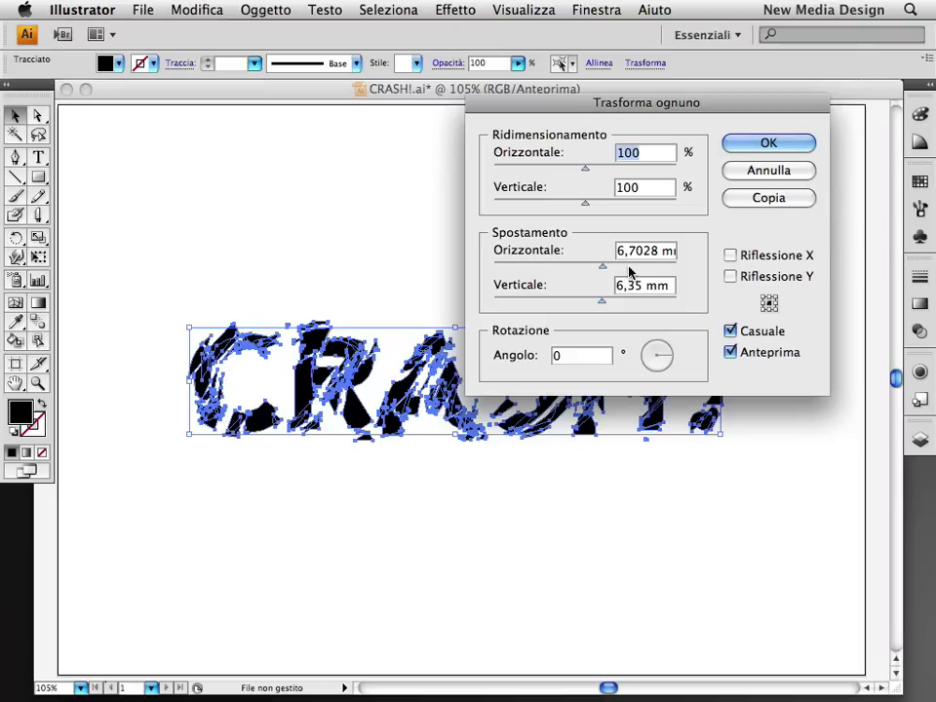
left_click(671, 356)
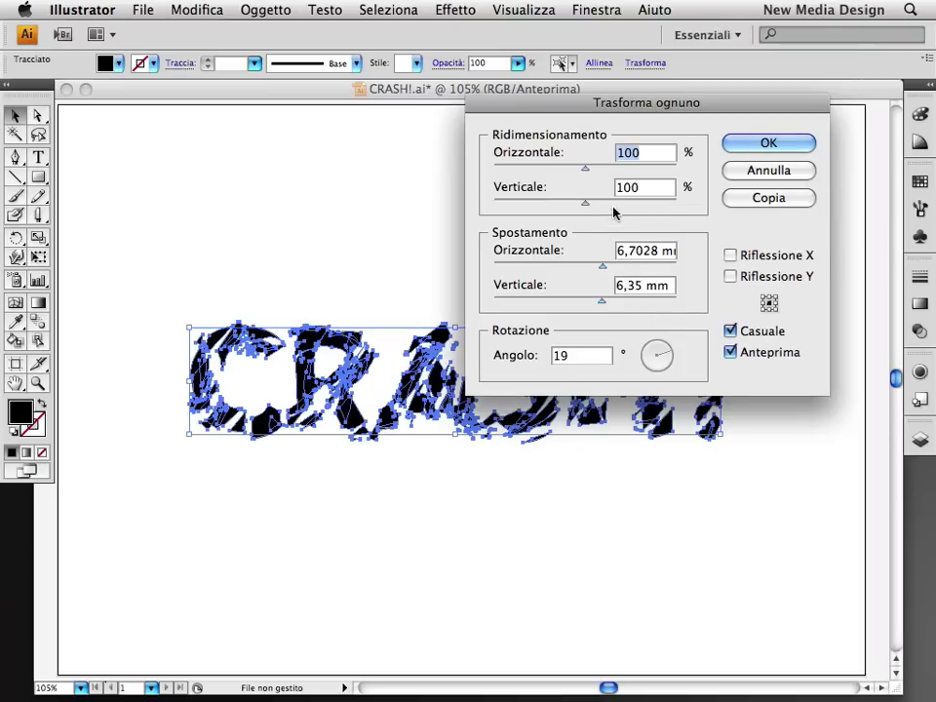
type("90")
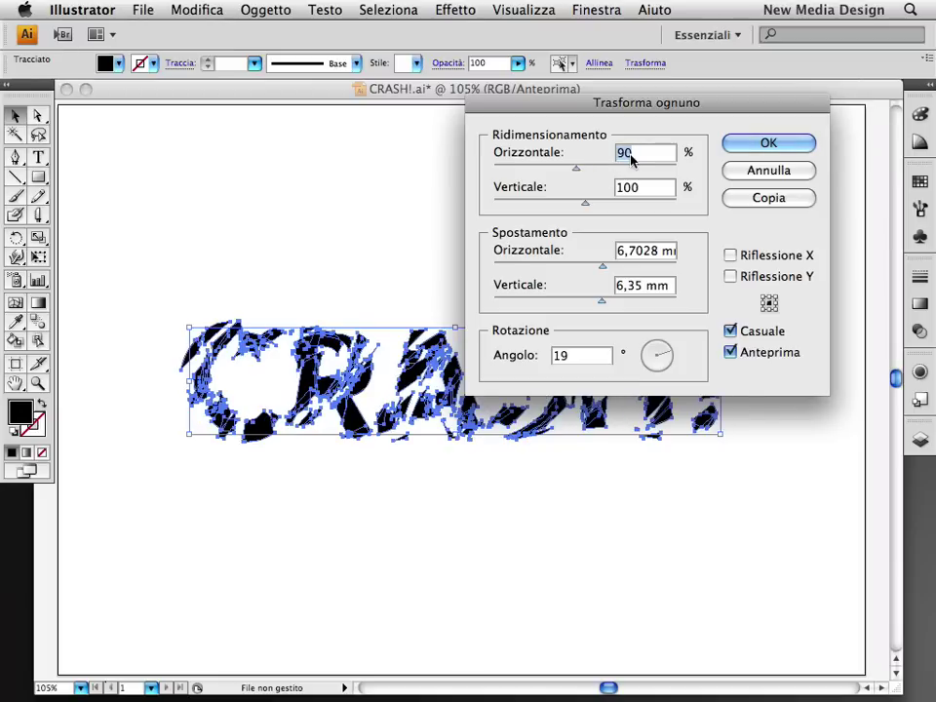
key("Tab")
type("90")
key("Tab")
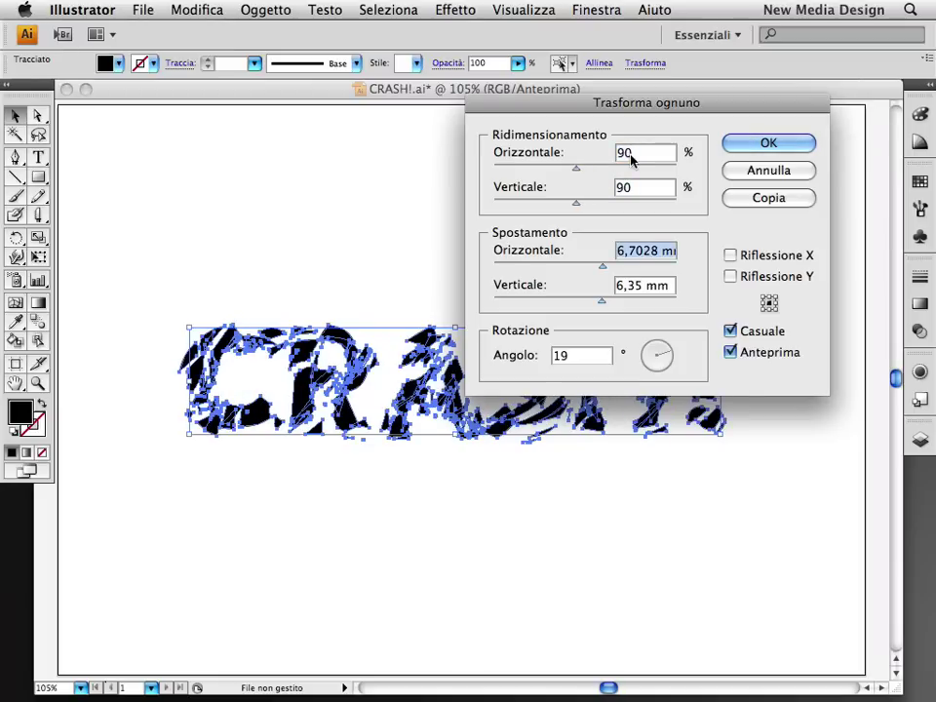
key("Return")
left_click(587, 163)
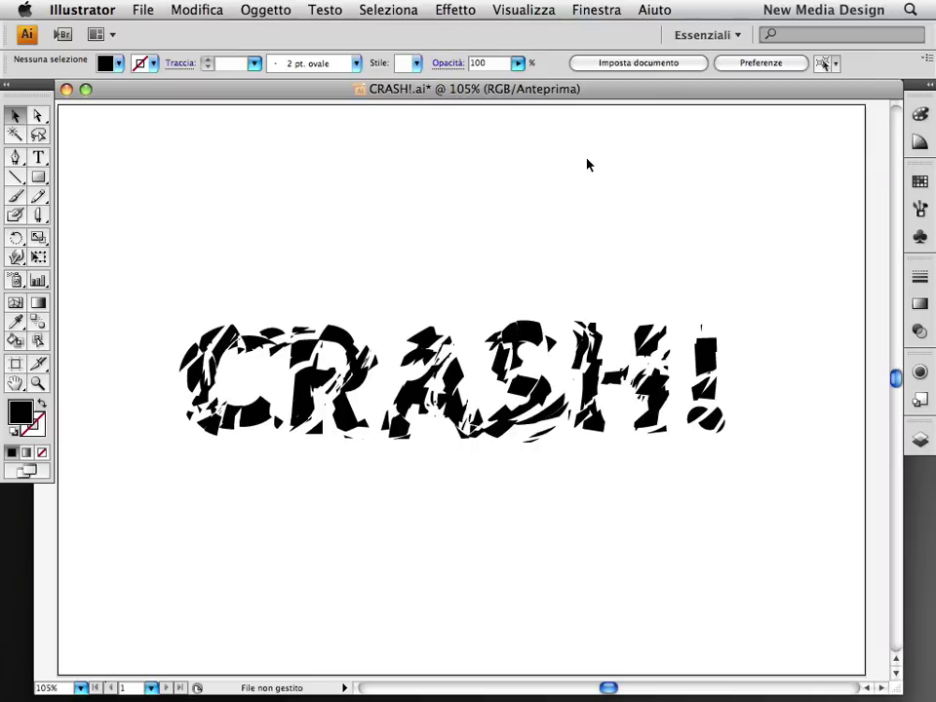
- Undo back to the intact, grouped CRASH! outline letters
key("super+z")
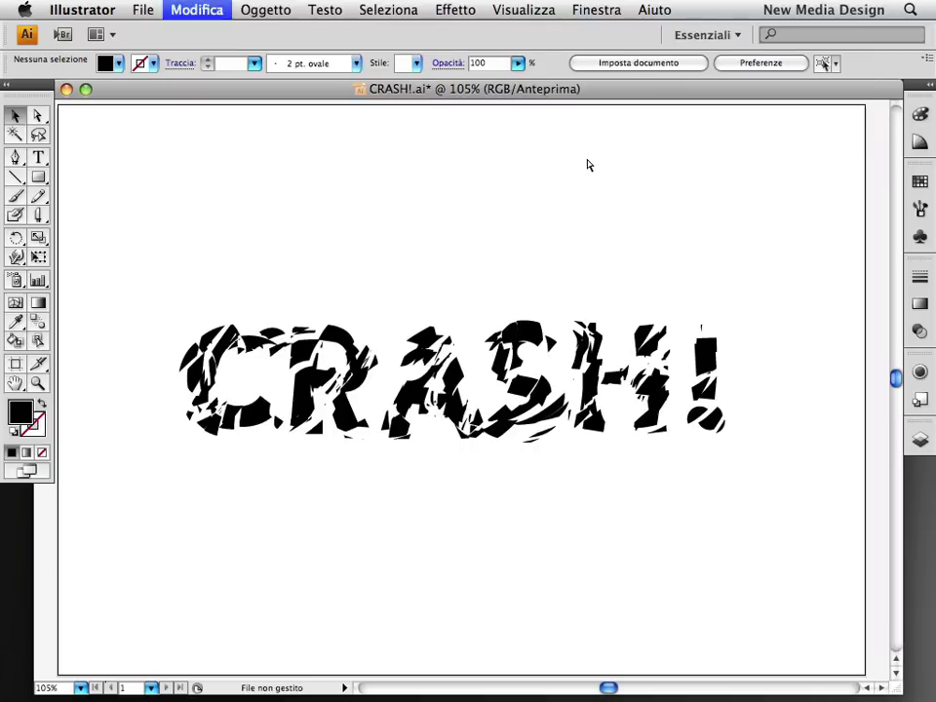
key("super+g")
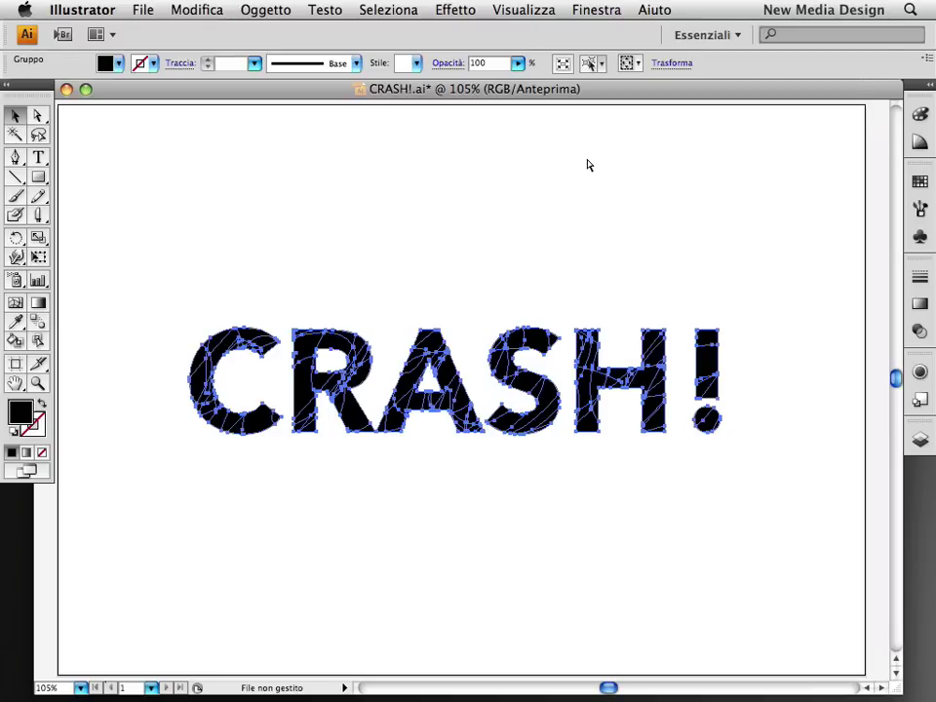
key("super+z")
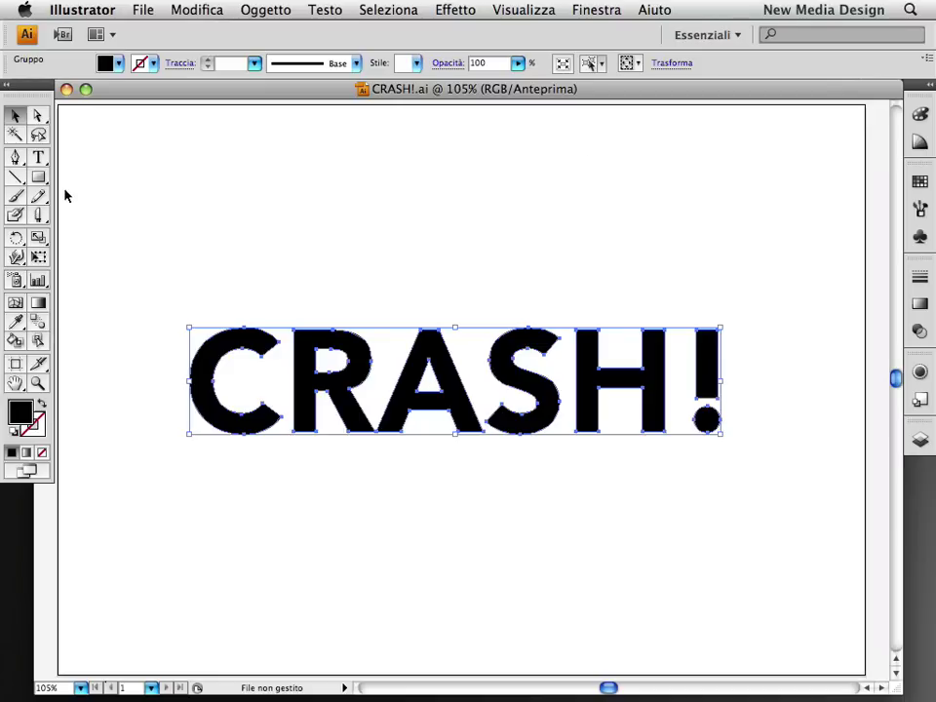
- Draw a horizontal line with a 1 pt black stroke through the middle of CRASH!, then reselect it
left_click(12, 179)
mouse_move(140, 383)
left_mouse_down()
mouse_move(476, 384)
mouse_move(788, 419)
left_mouse_up()
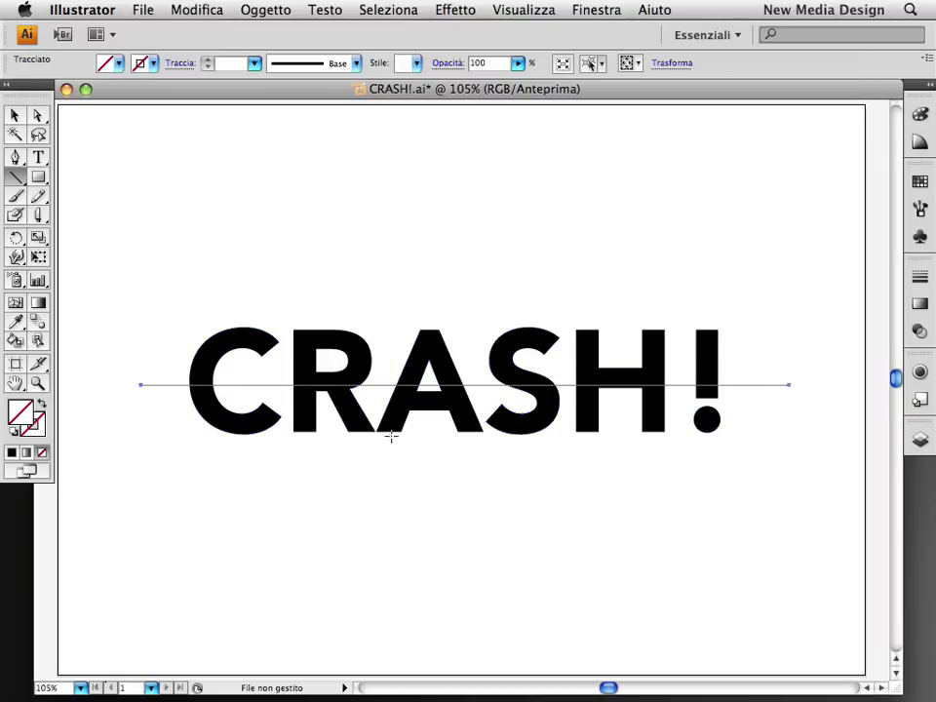
left_click(11, 454)
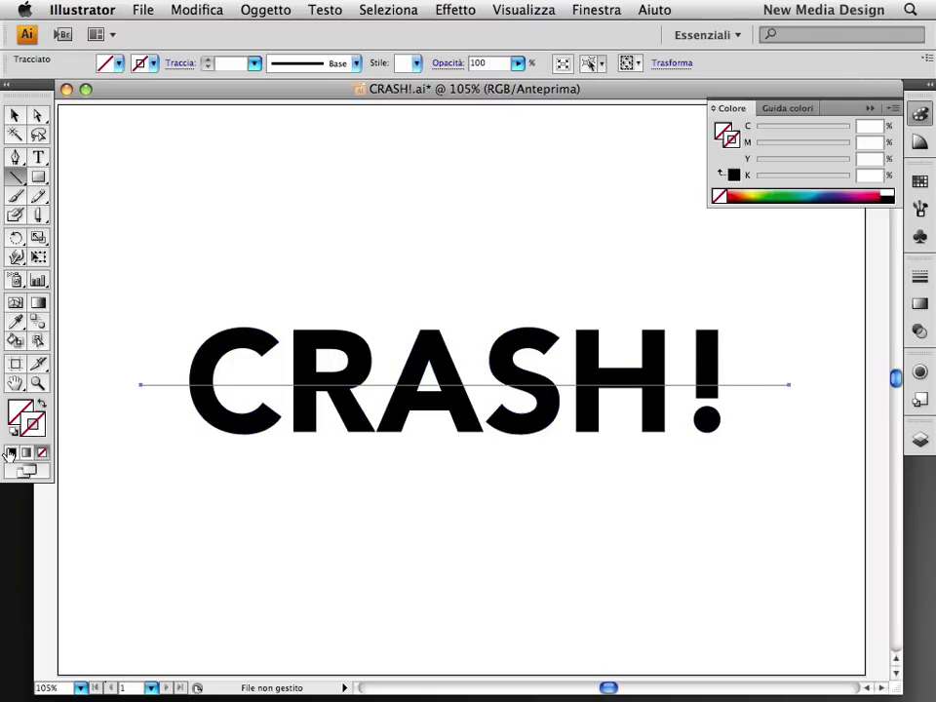
left_click(9, 454)
key("v")
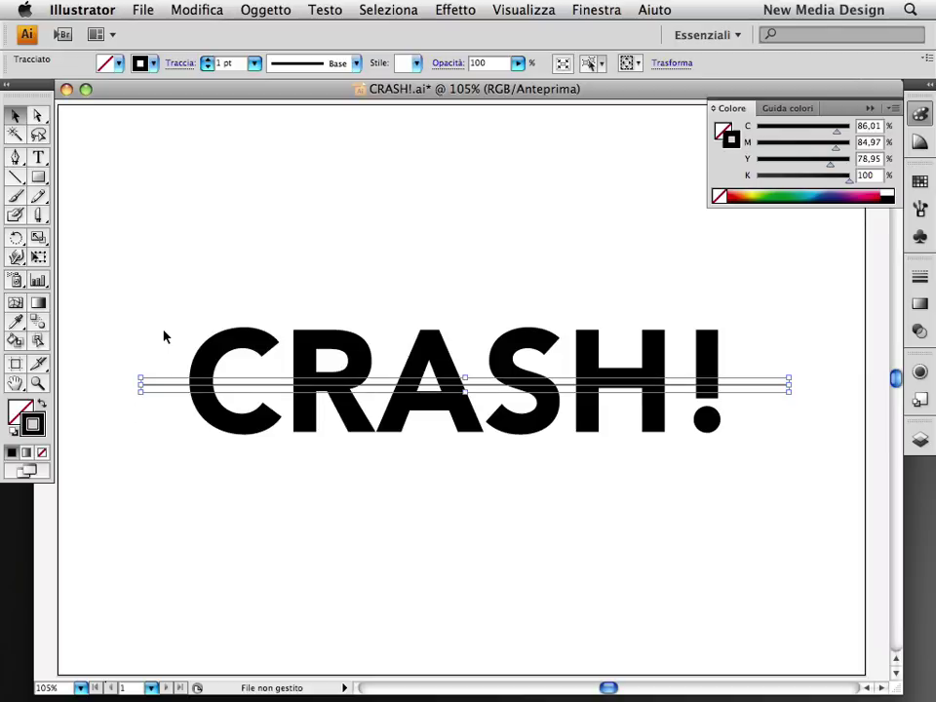
left_click(163, 337)
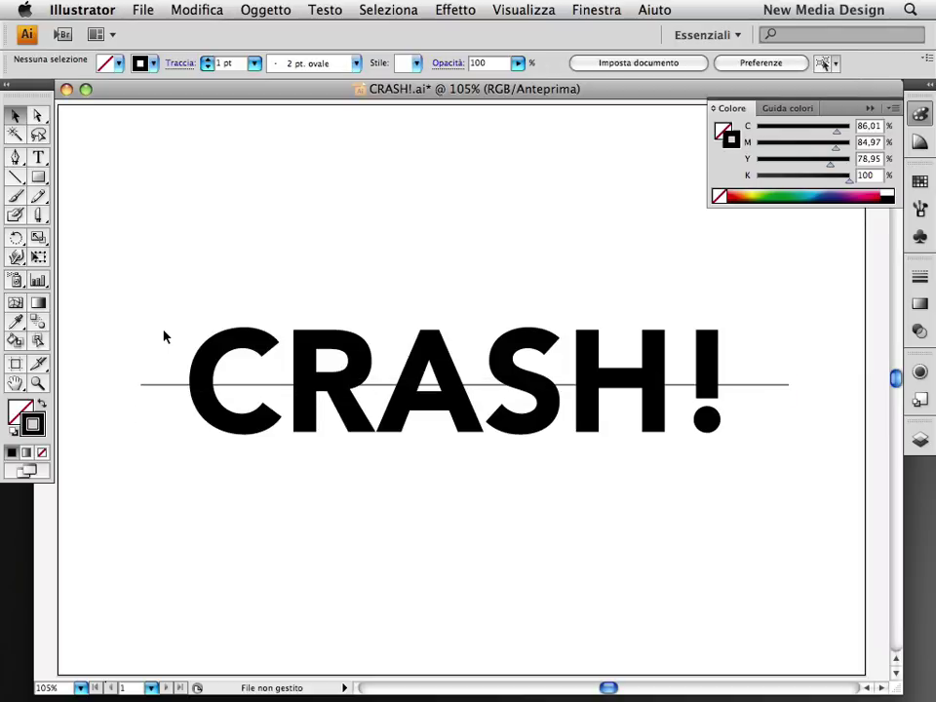
left_click(164, 387)
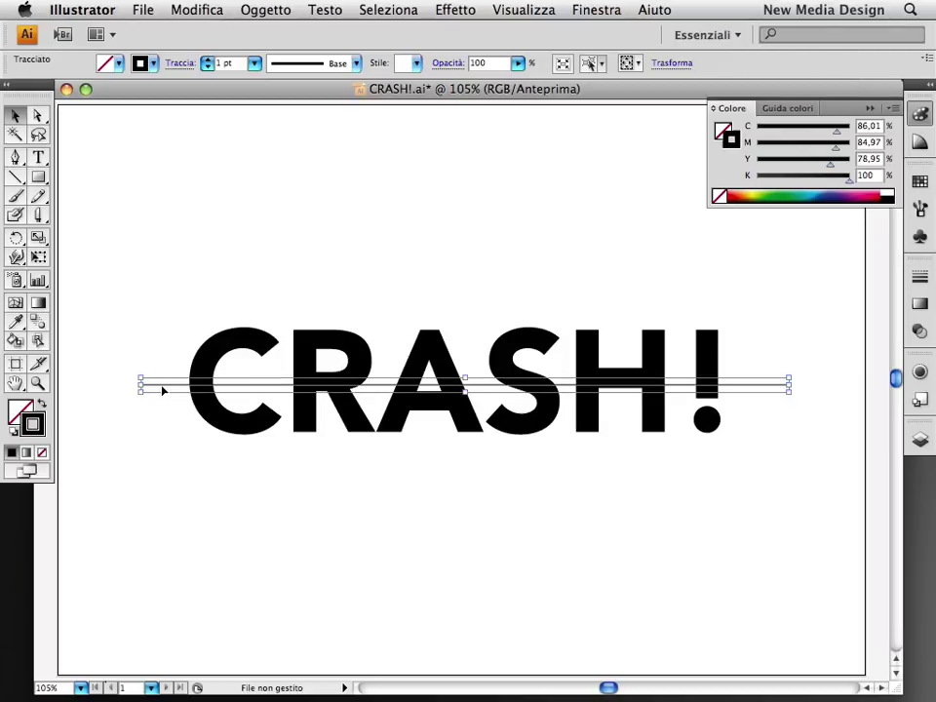
- Rotate-copy the line by 10° and repeat Trasforma di nuovo to form a starburst
double_click(17, 239)
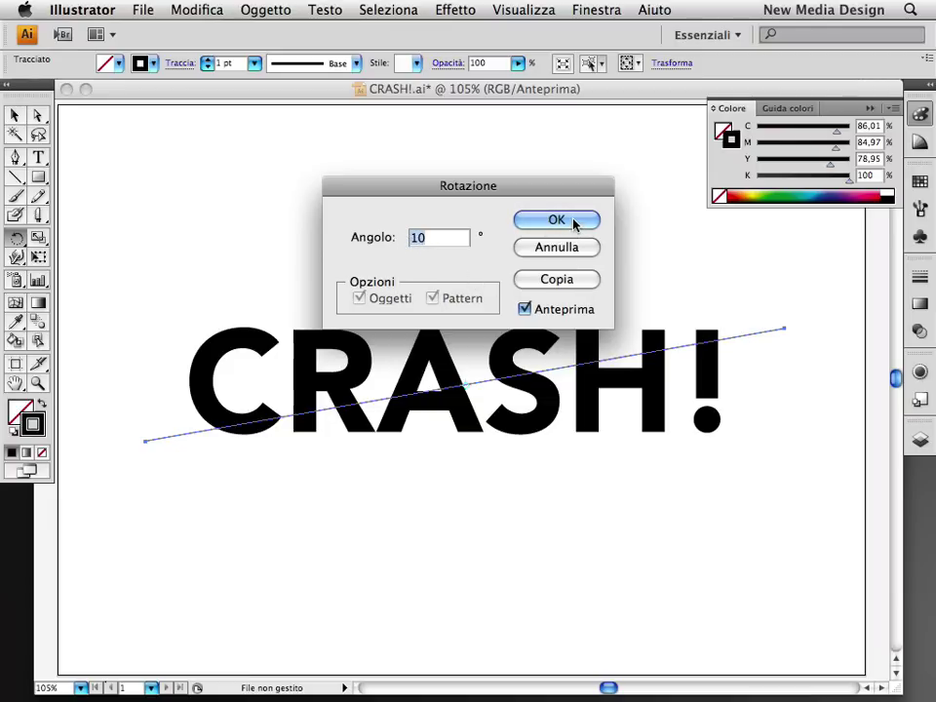
left_click(579, 284)
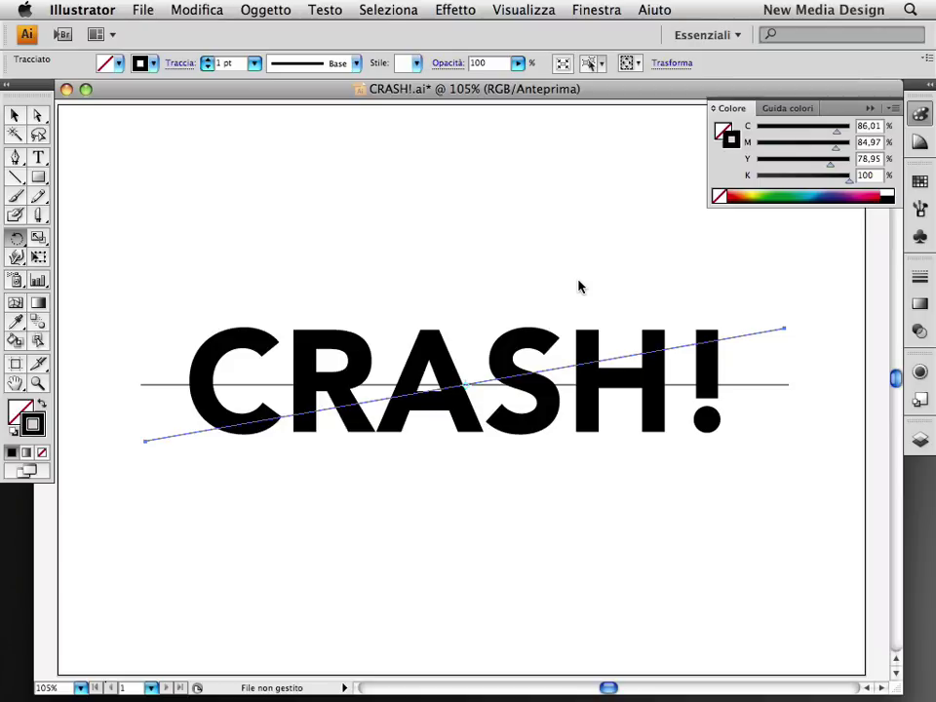
left_click(285, 11)
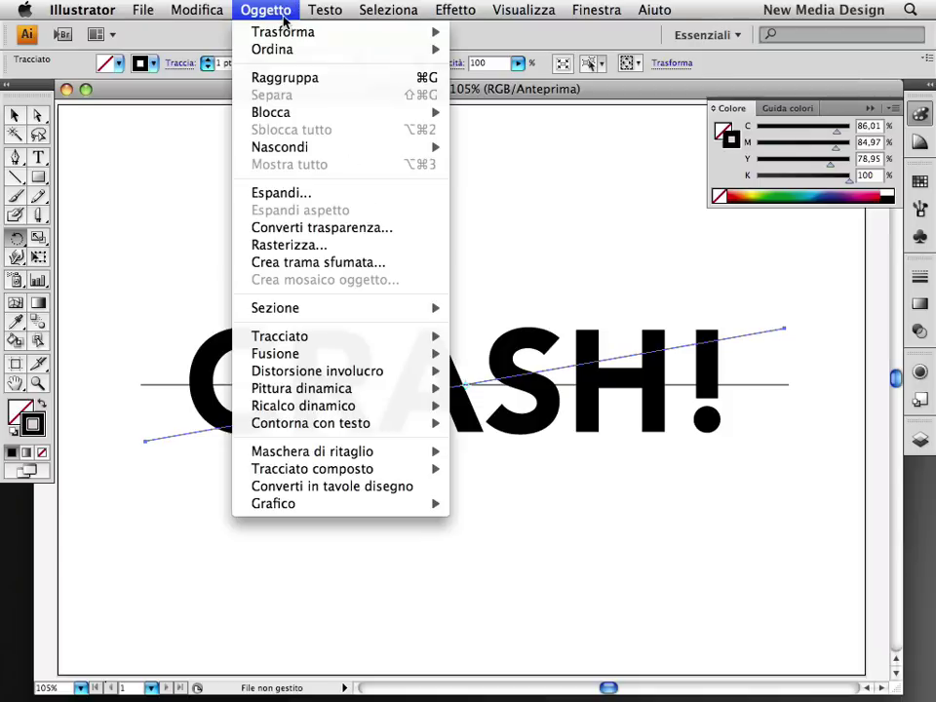
mouse_move(283, 33)
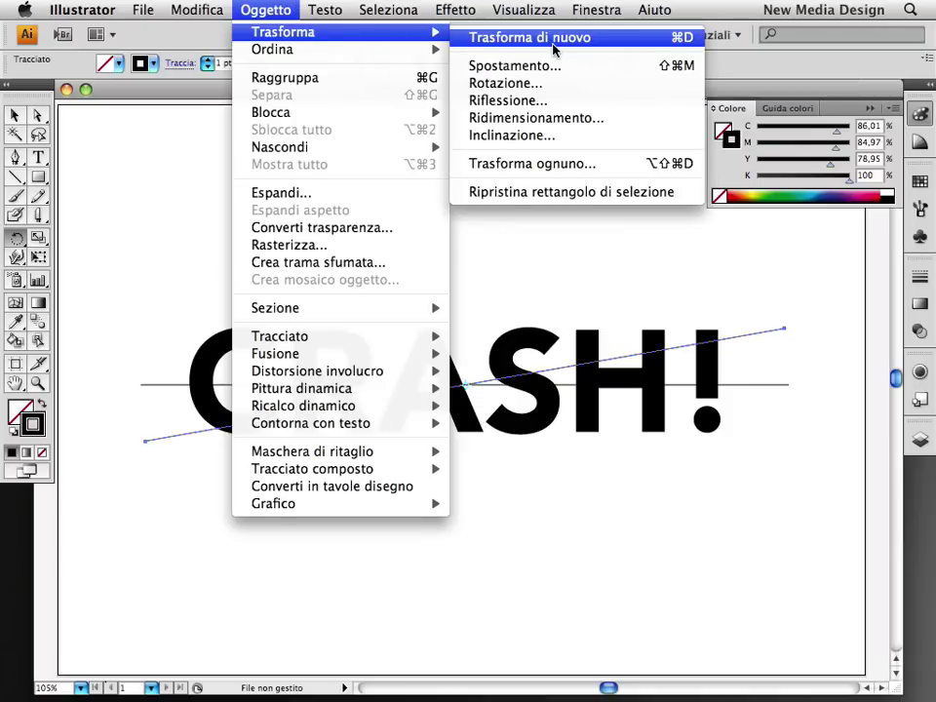
left_click(553, 44)
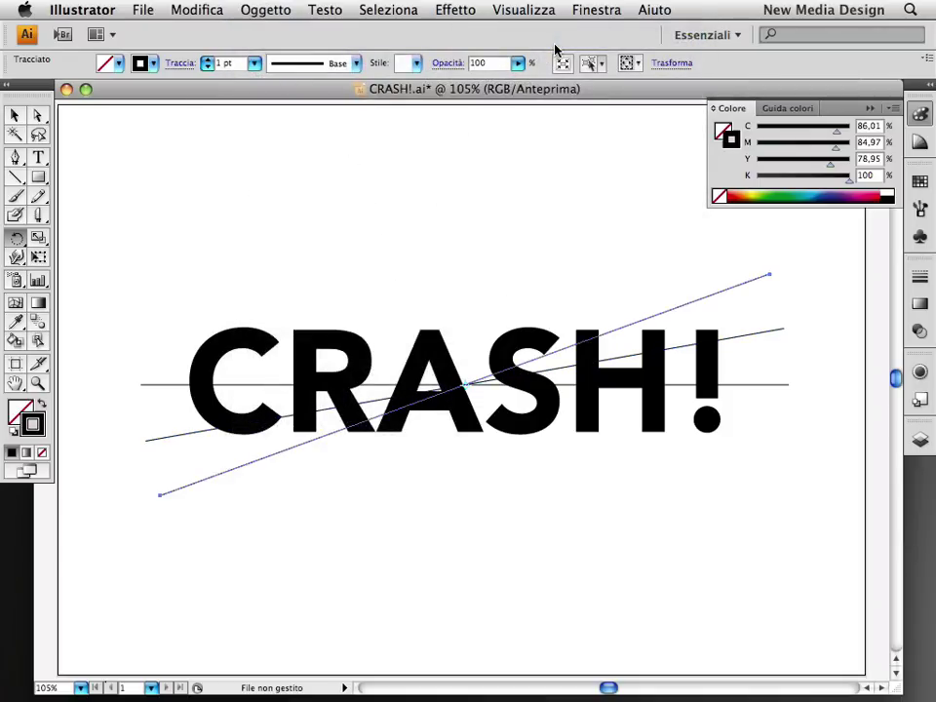
key("ctrl+d")
key("ctrl+d")
key("ctrl+d")
key("ctrl+d")
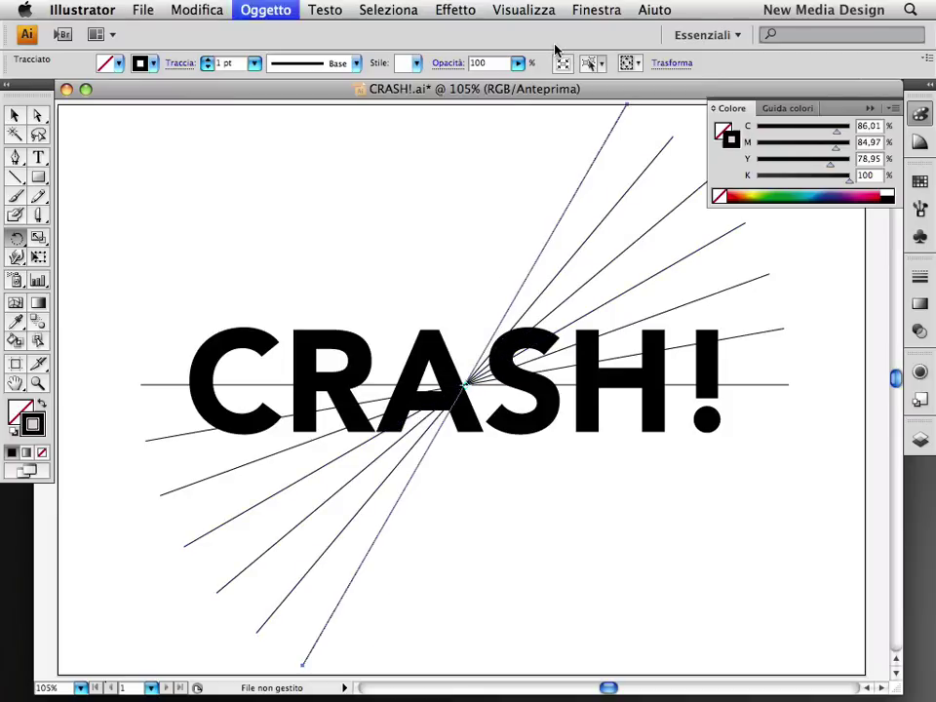
key("ctrl+d")
key("ctrl+d")
key("ctrl+d")
key("ctrl+d")
key("ctrl+d")
key("ctrl+d")
key("ctrl+d")
key("ctrl+d")
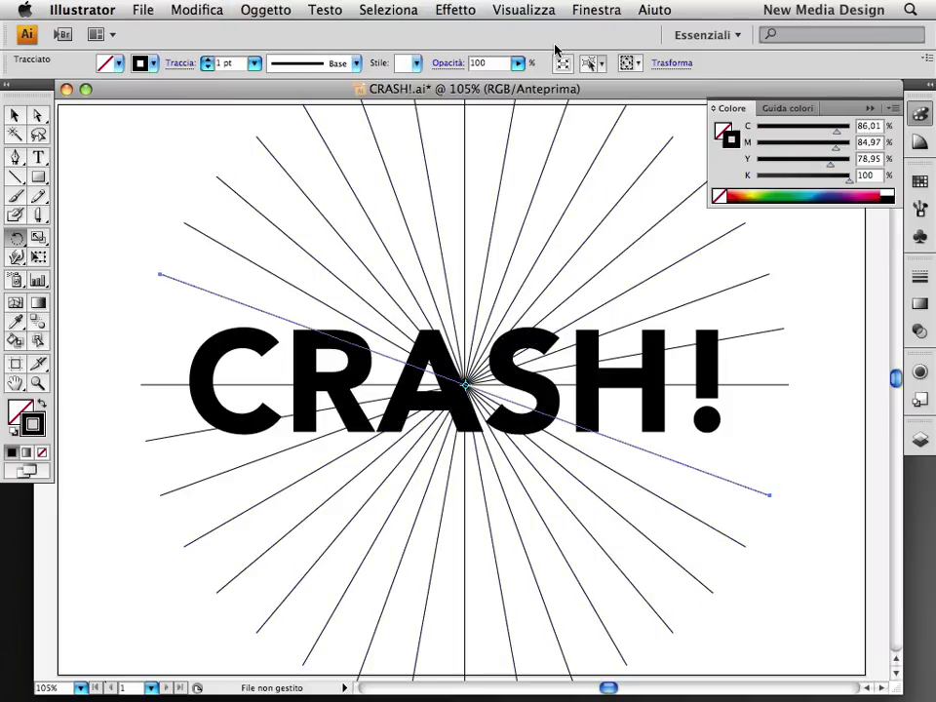
key("ctrl+d")
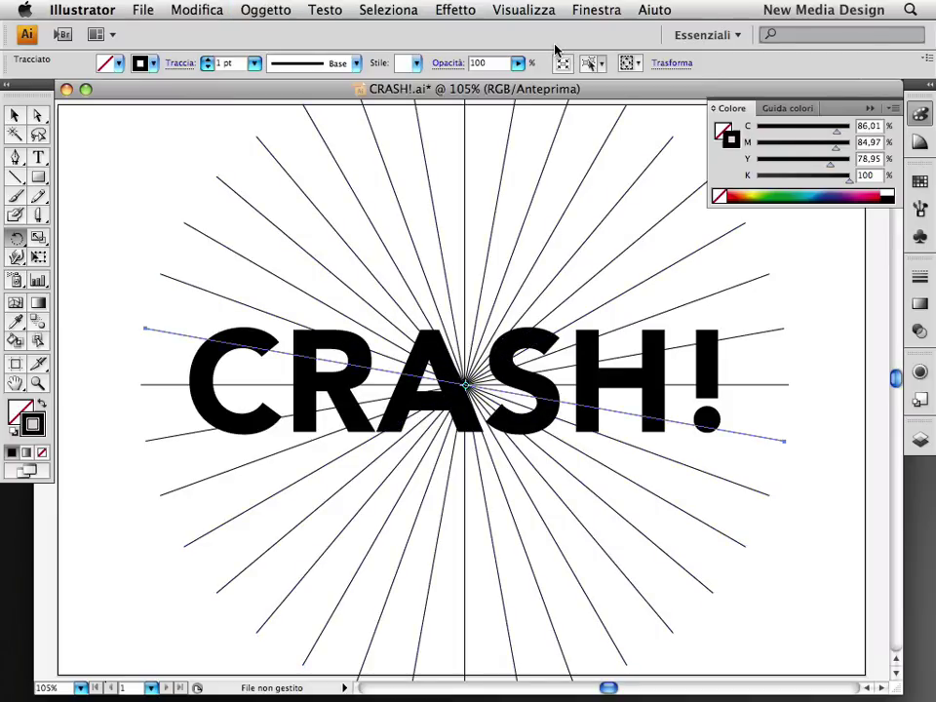
key("ctrl+1")
key("ctrl+minus")
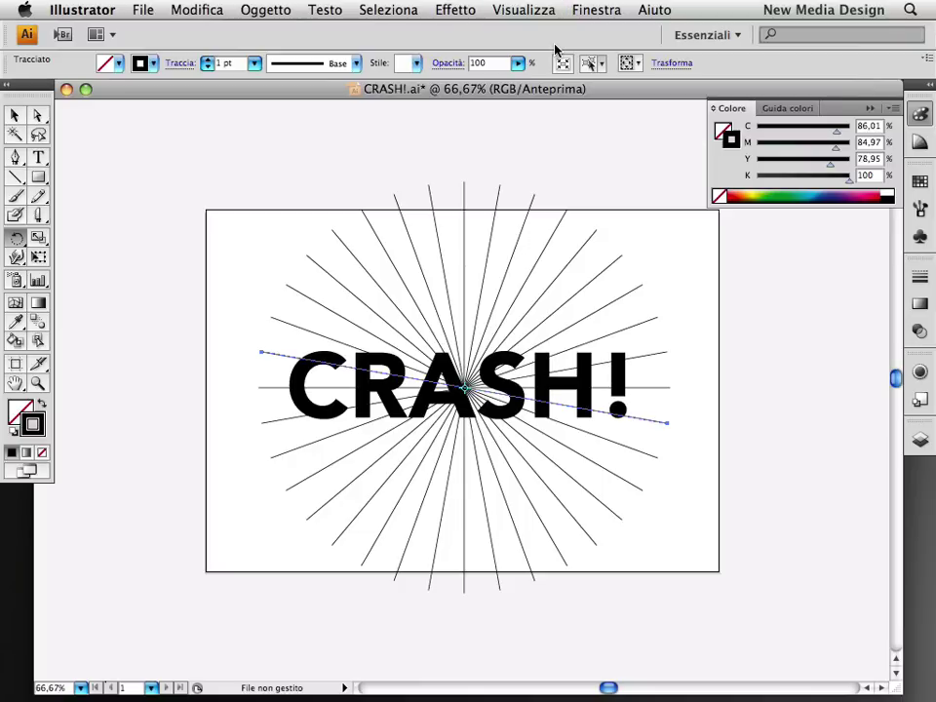
- Group the rays without the text and squash the group vertically to fit CRASH!
key("v")
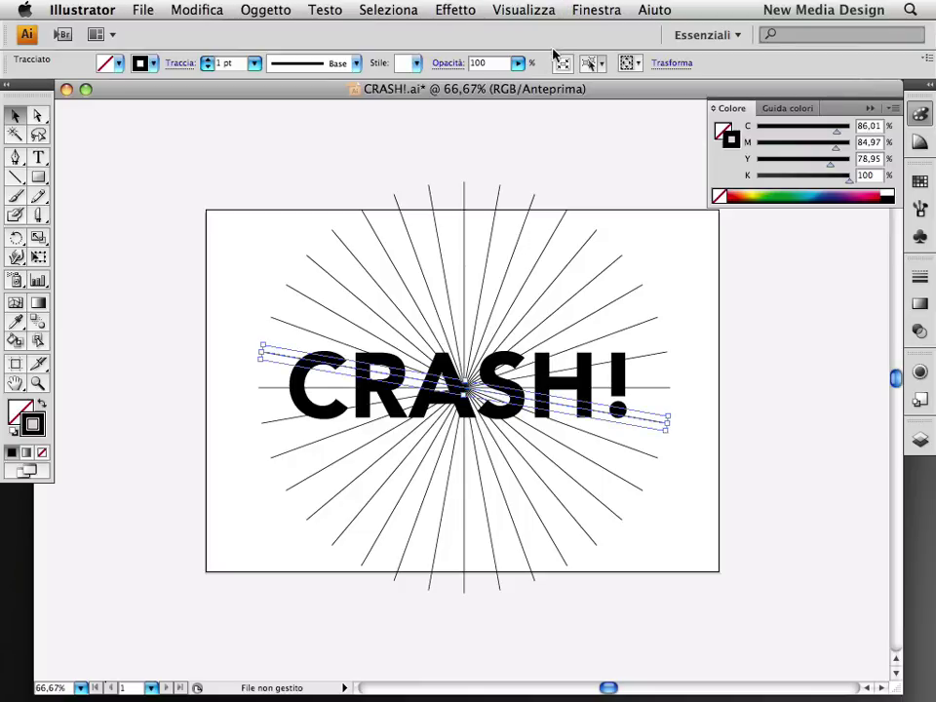
left_click_drag(245, 163, 702, 576)
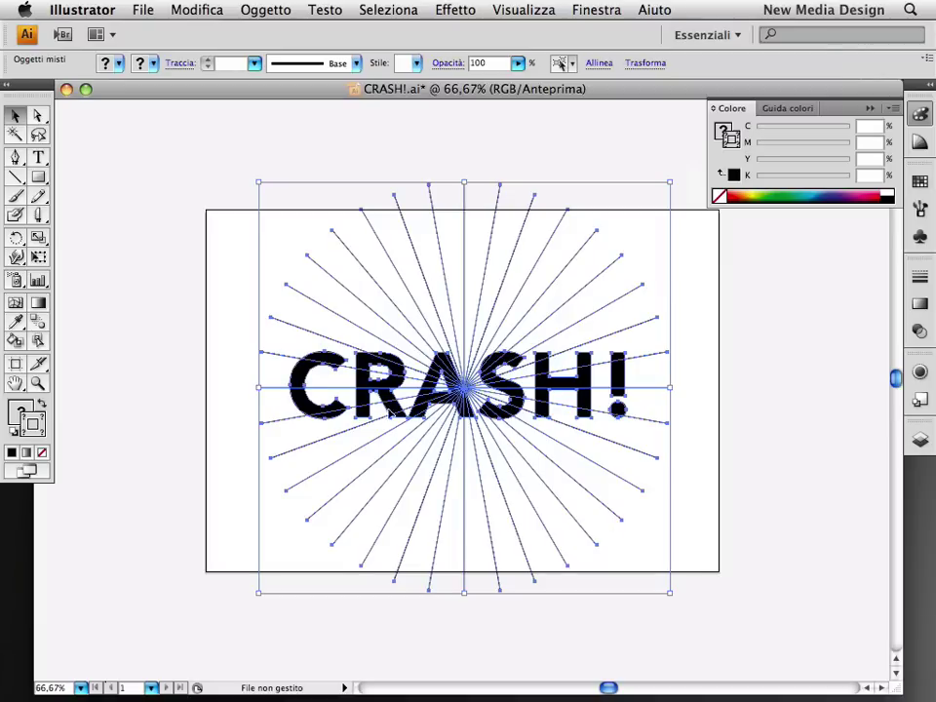
left_click(298, 379, "shift")
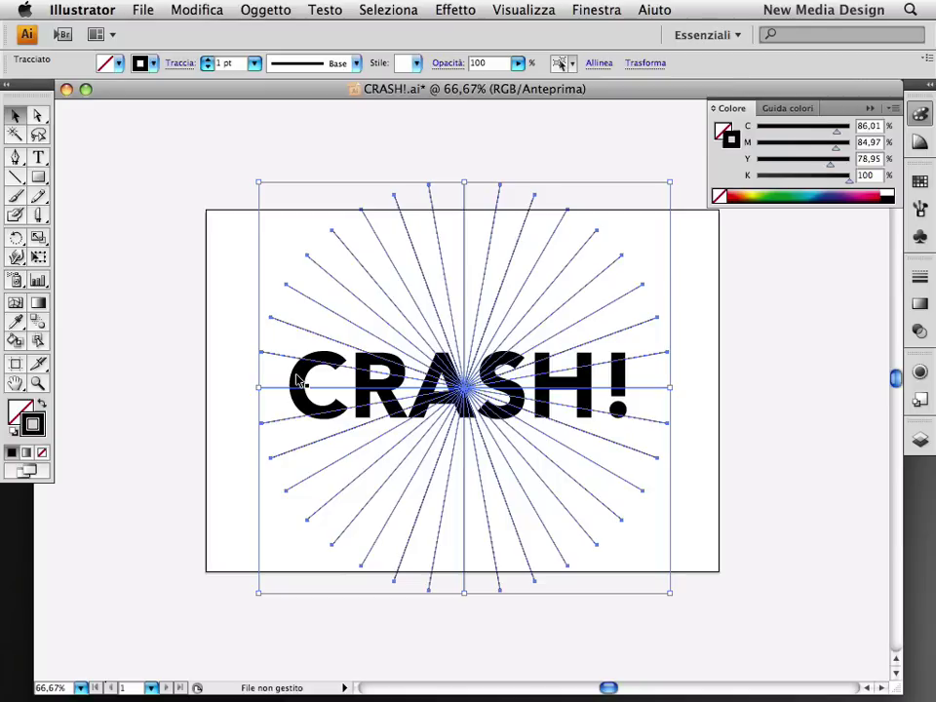
key("ctrl+g")
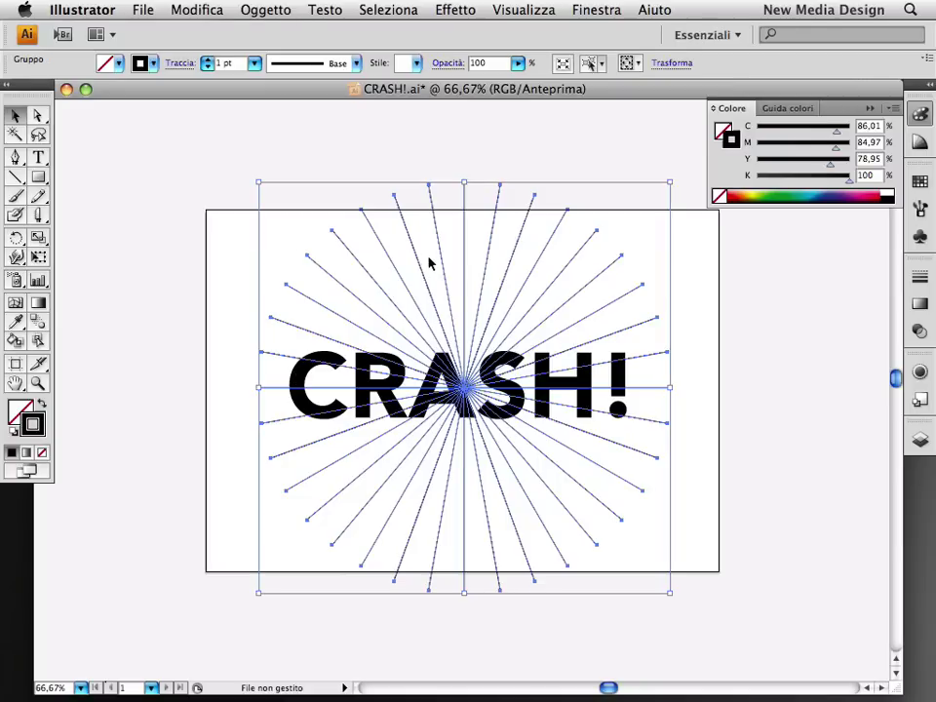
left_click_drag(463, 183, 464, 326)
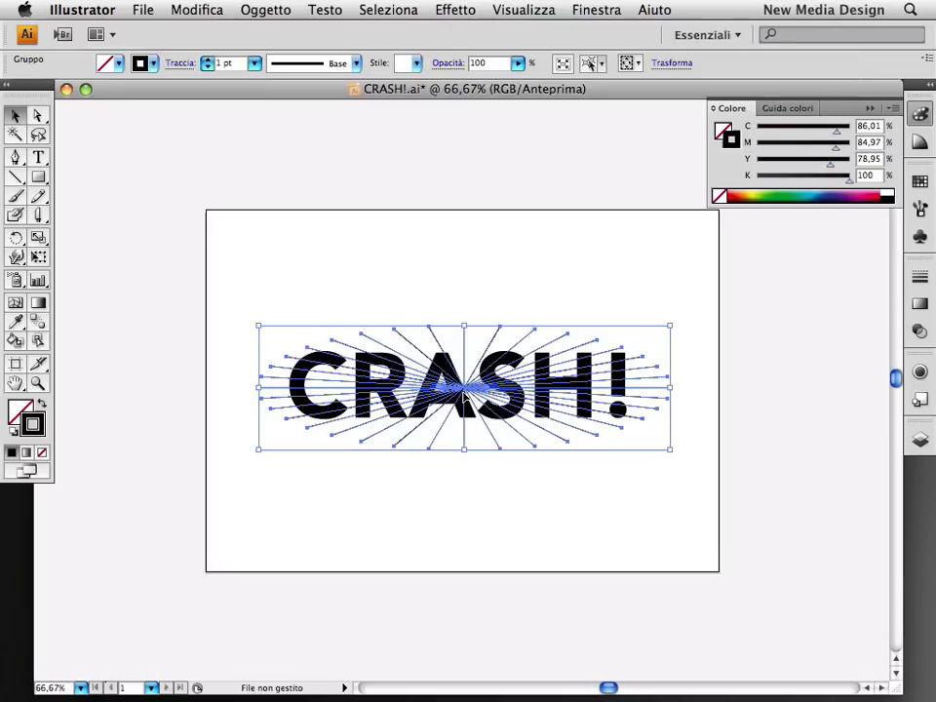
left_click_drag(466, 388, 325, 361)
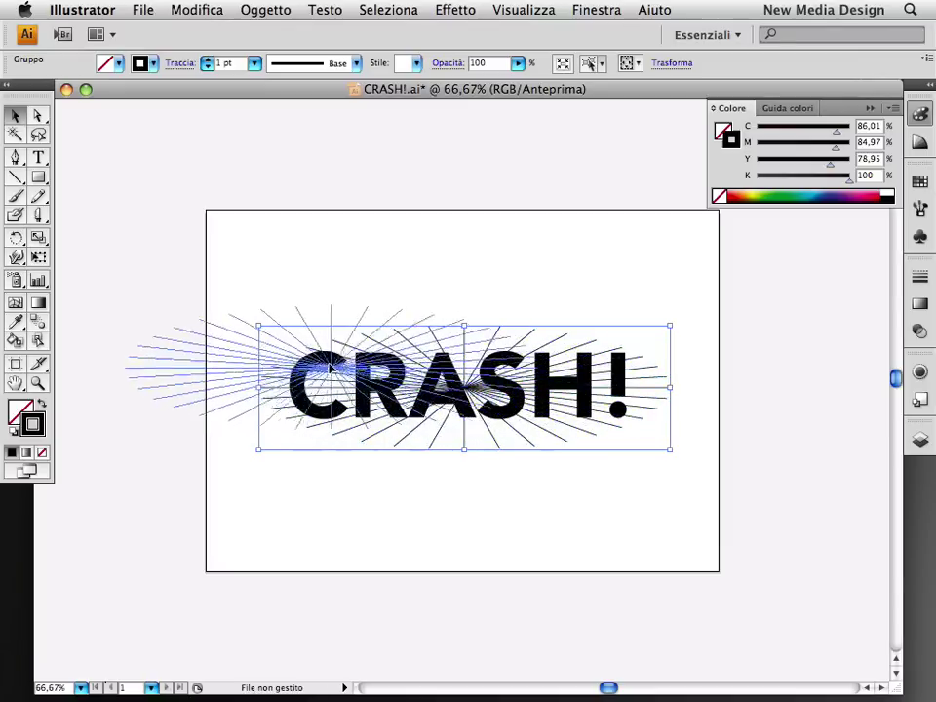
key("ctrl+z")
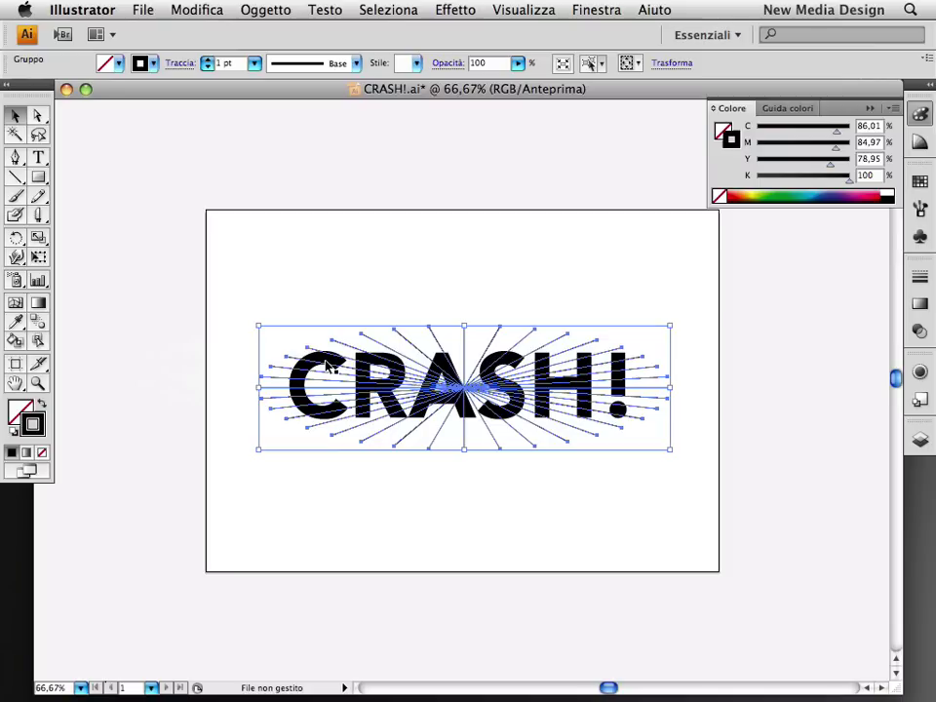
- Set the rays' stroke to None, bring them to front, and select them with CRASH!
left_click(43, 456)
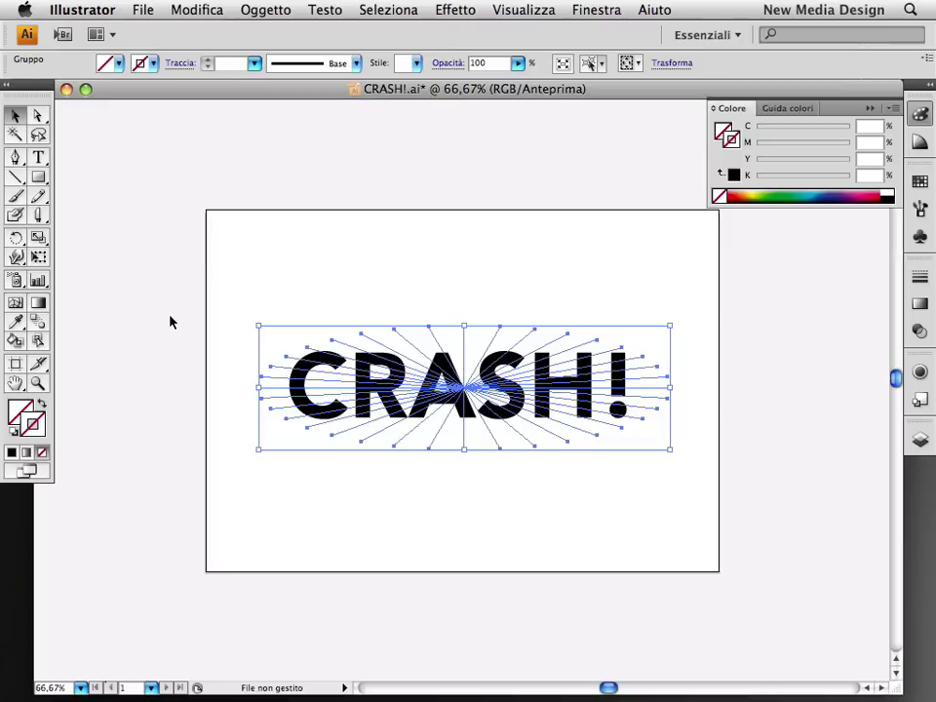
left_click(267, 10)
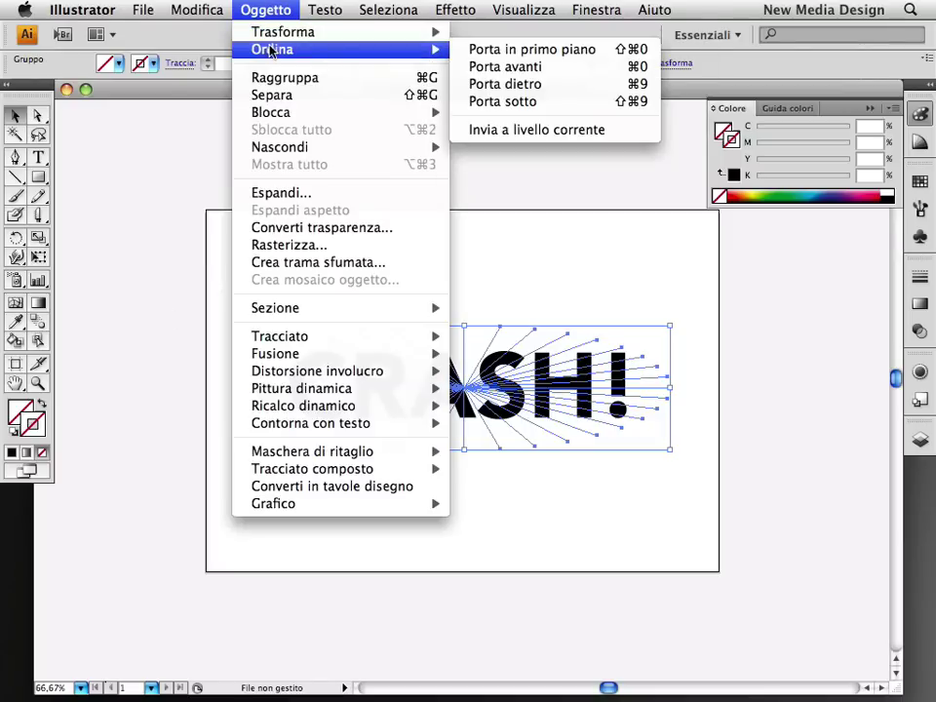
mouse_move(273, 49)
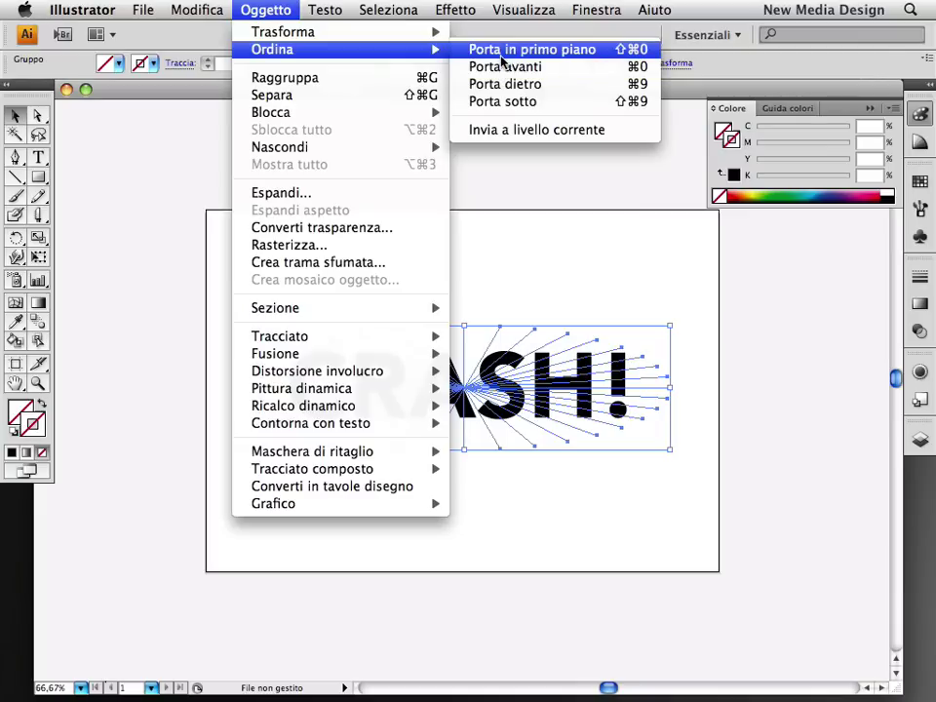
left_click(501, 51)
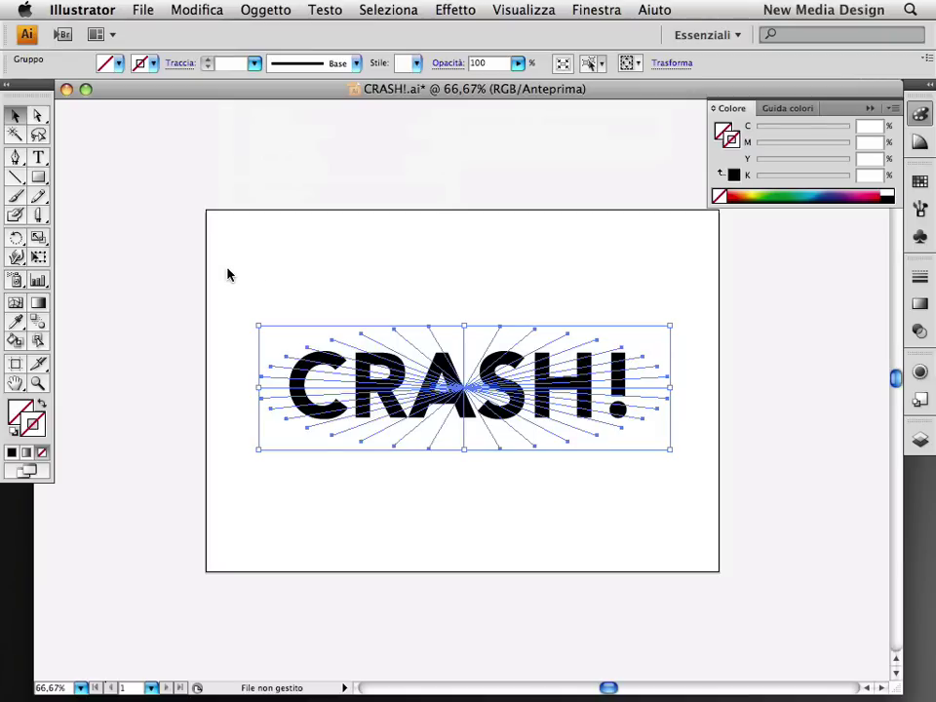
mouse_move(228, 269)
left_mouse_down()
mouse_move(645, 511)
mouse_move(713, 520)
left_mouse_up()
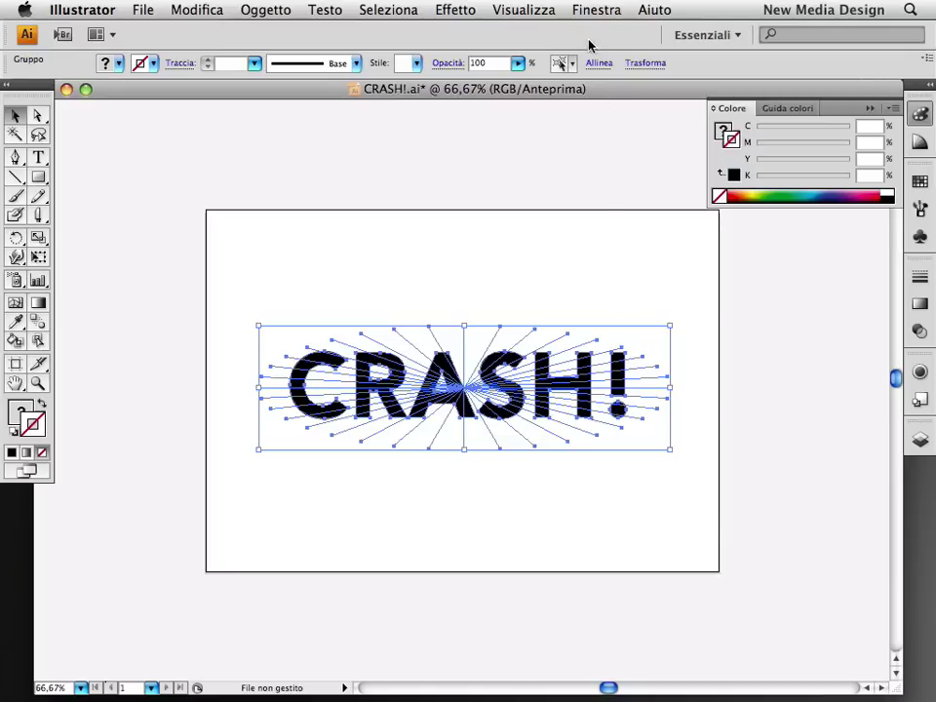
- Apply Pathfinder Divide to cut the CRASH! letters along the rays
left_click(585, 12)
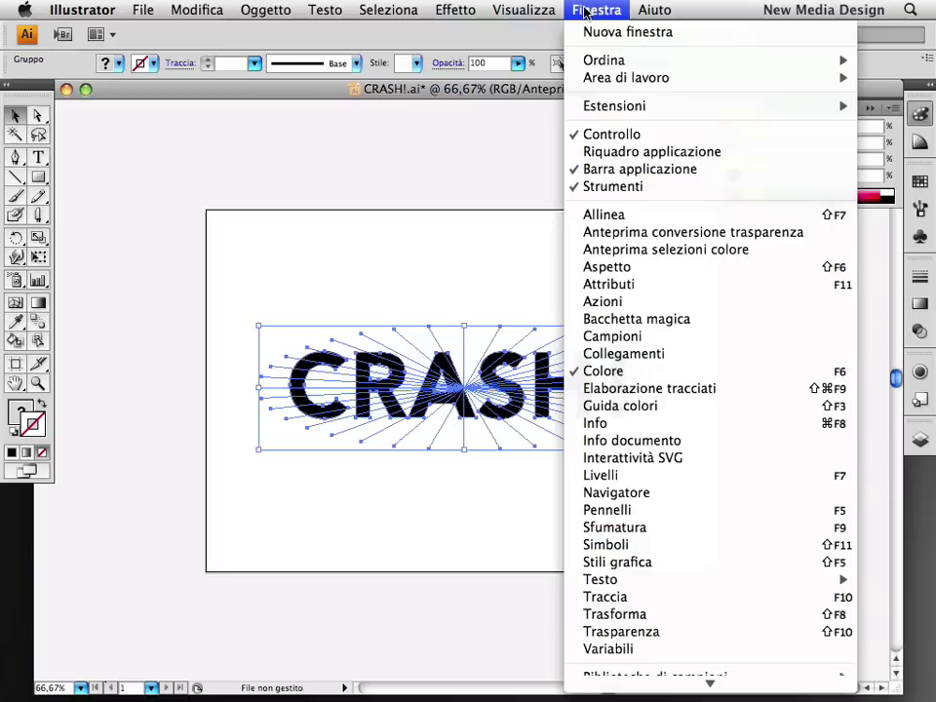
left_click(637, 390)
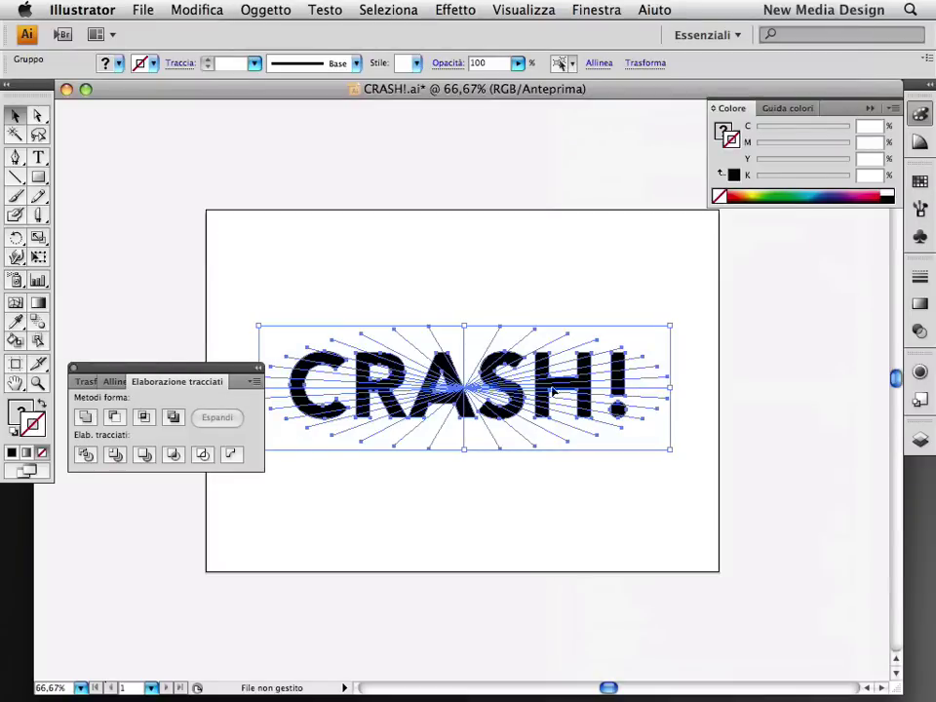
left_click(84, 455)
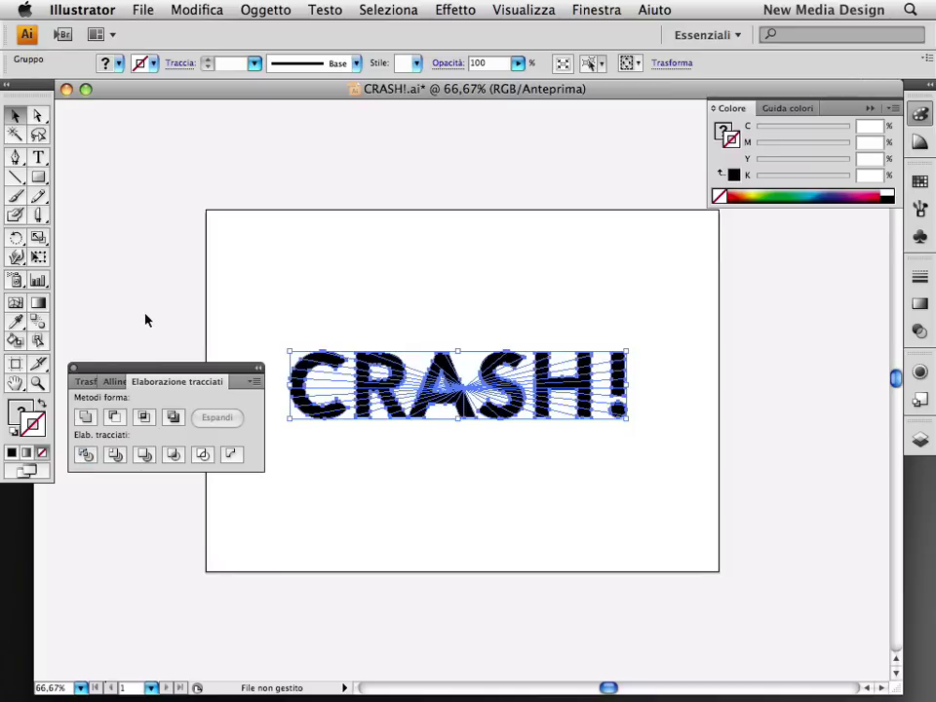
- Zoom in on the CRASH! lettering and pick the Direct Selection tool for single path pieces
mouse_move(272, 309)
left_mouse_down()
mouse_move(601, 472)
mouse_move(630, 369)
left_mouse_up()
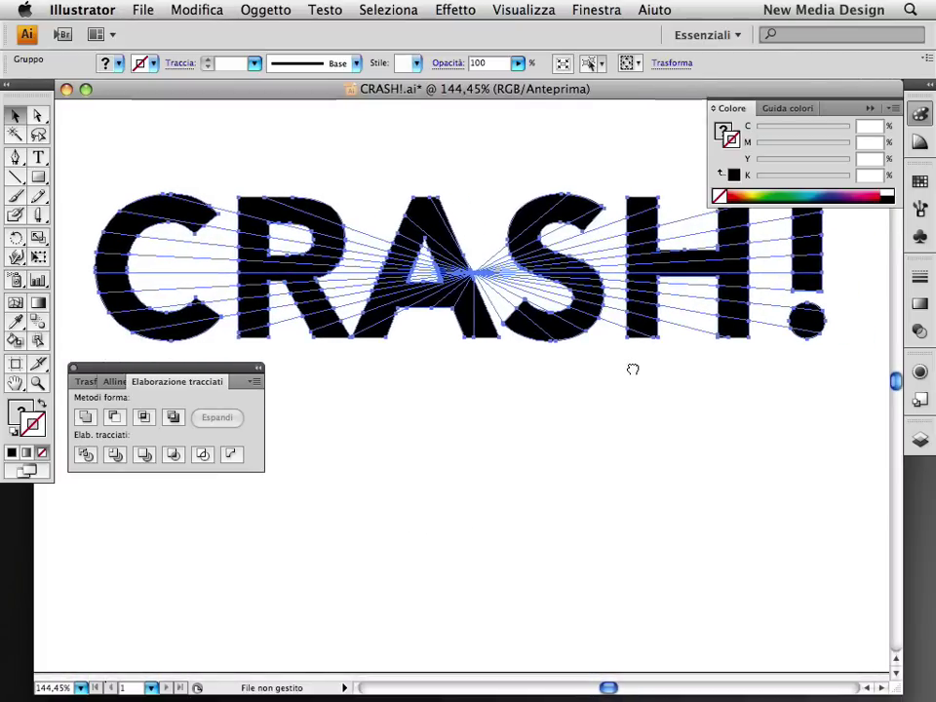
left_click_drag(37, 115, 94, 142)
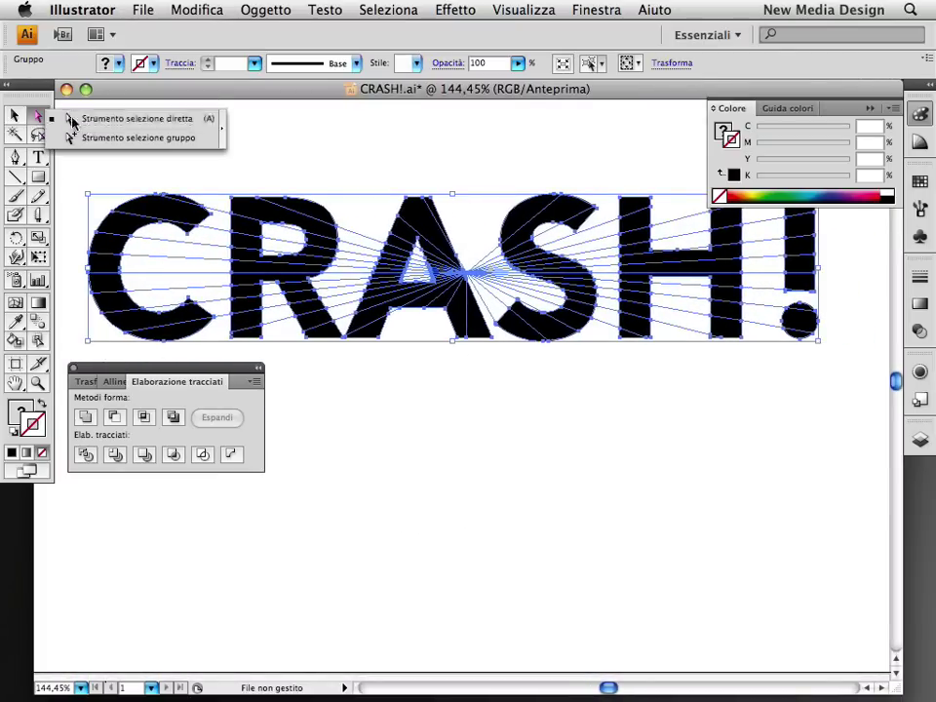
left_click(91, 143)
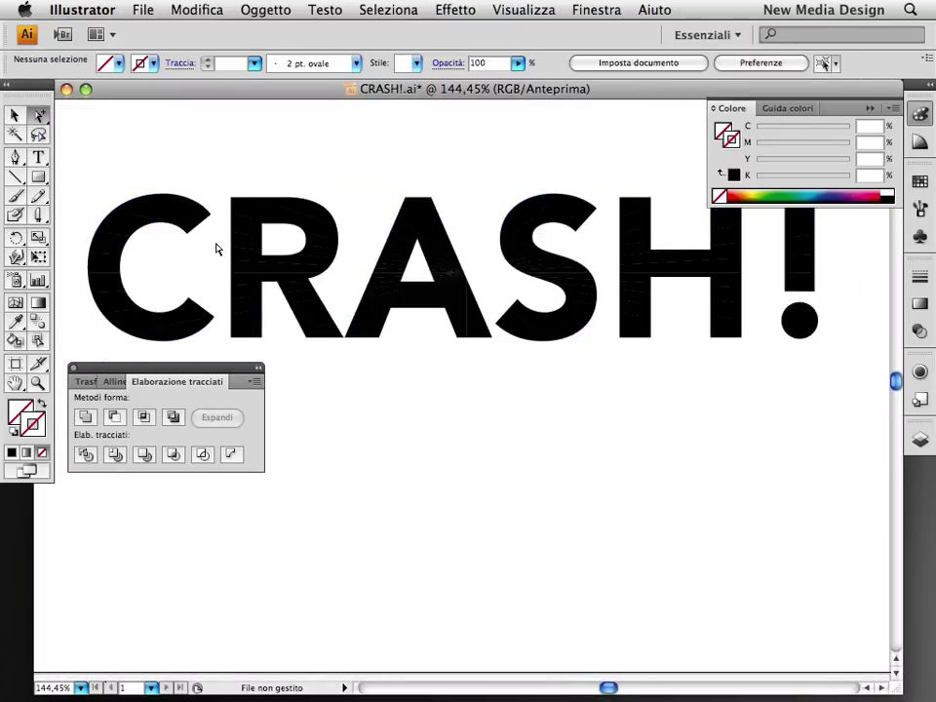
left_click_drag(214, 185, 220, 345)
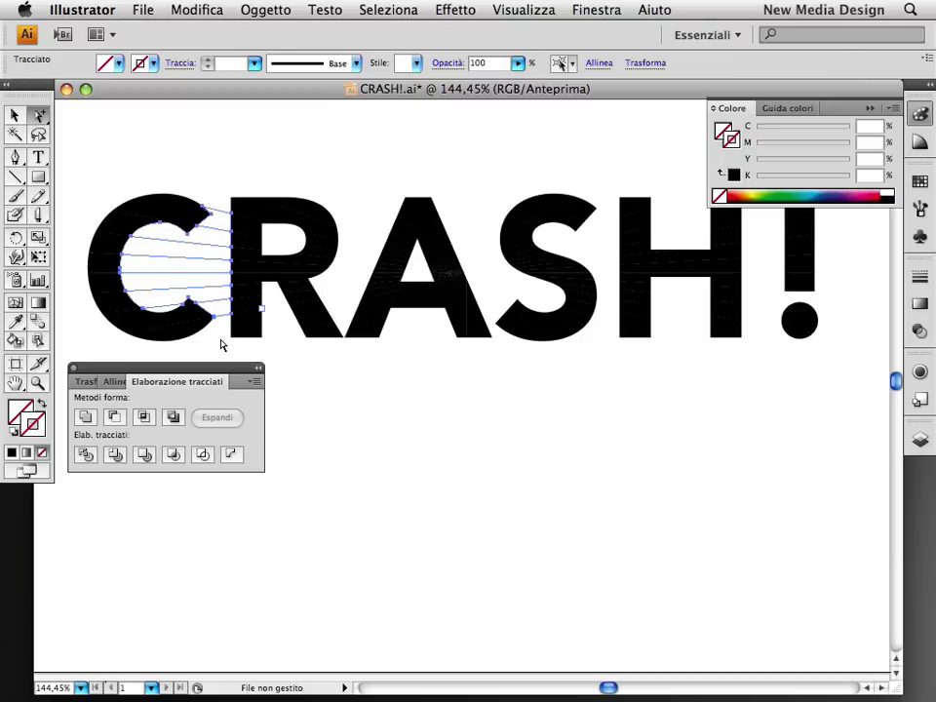
left_click(220, 344)
- In Outline view, delete stray line pieces near the R and between A and S, then return to Preview
key("ctrl+y")
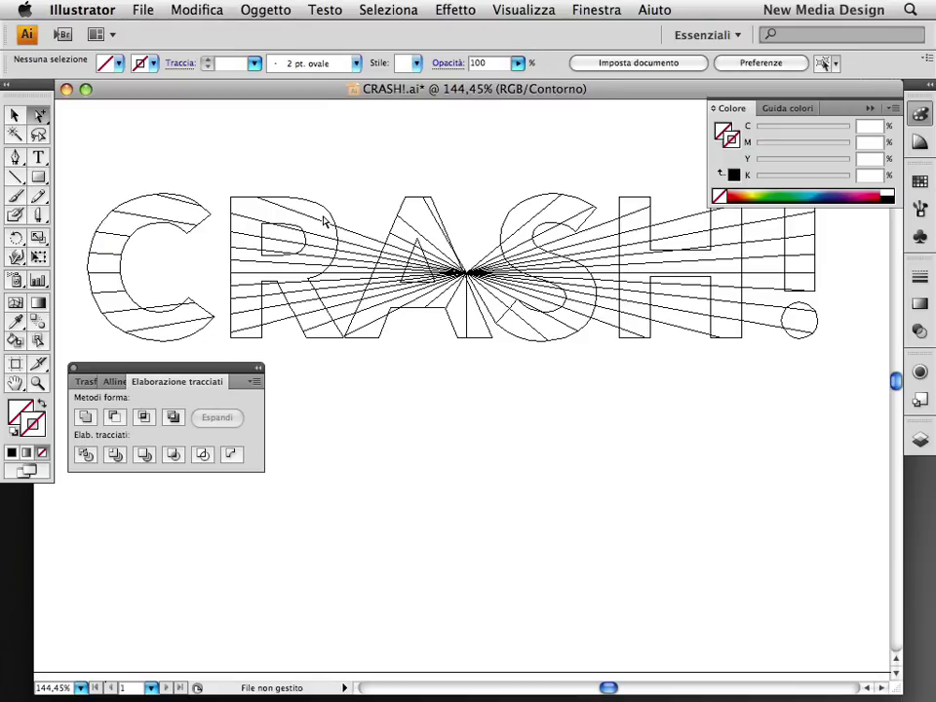
left_click(497, 12)
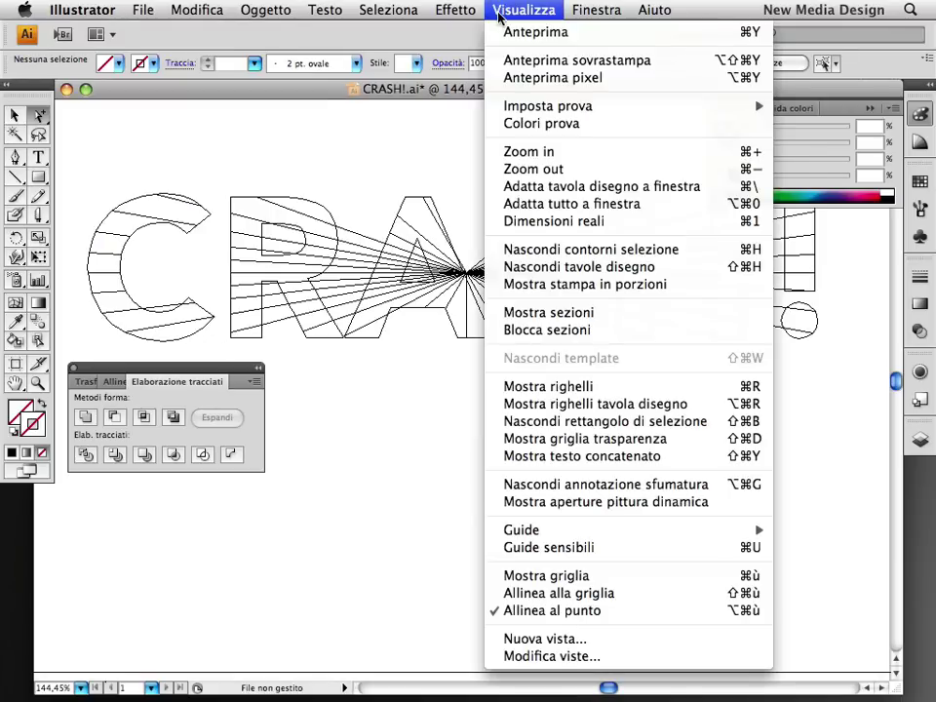
left_click(497, 12)
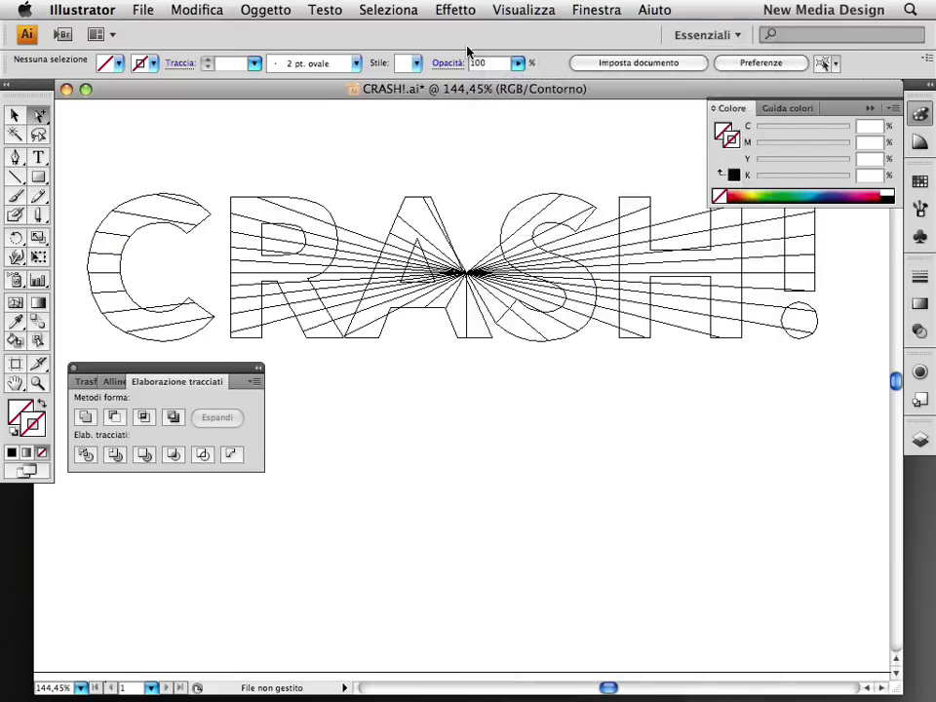
left_click(346, 296)
key("Delete")
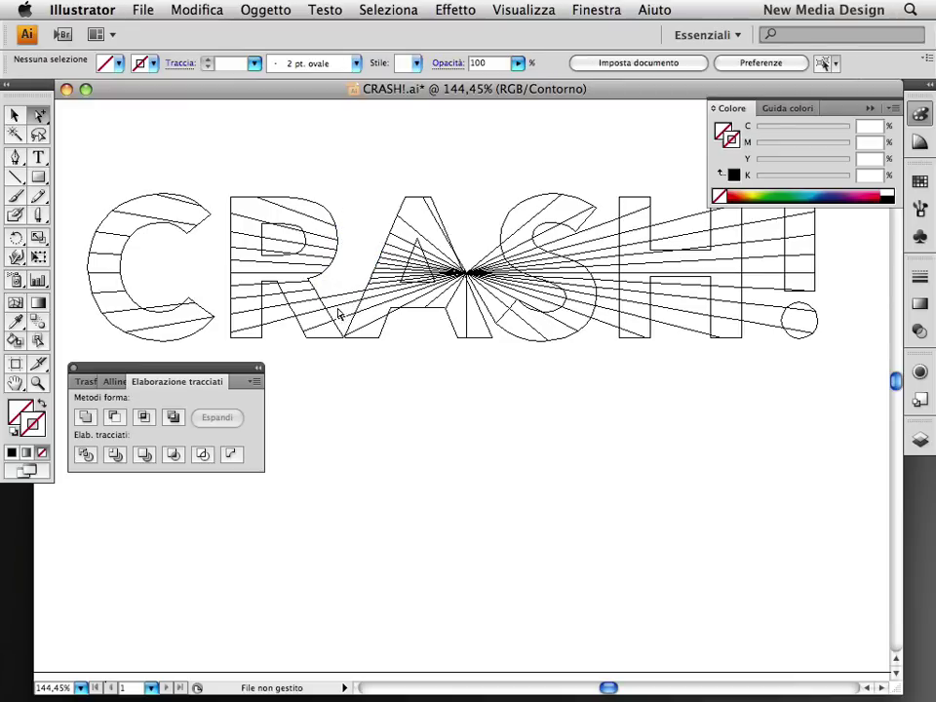
left_click_drag(338, 280, 345, 322)
left_click(345, 323)
left_click_drag(485, 225, 494, 318)
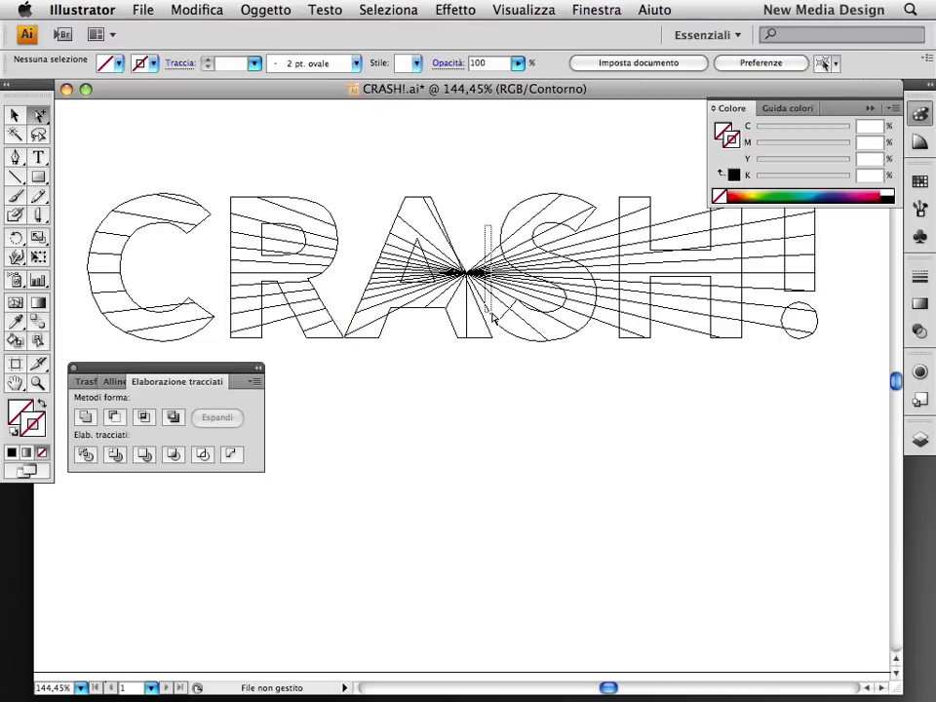
key("Delete")
key("ctrl+y")
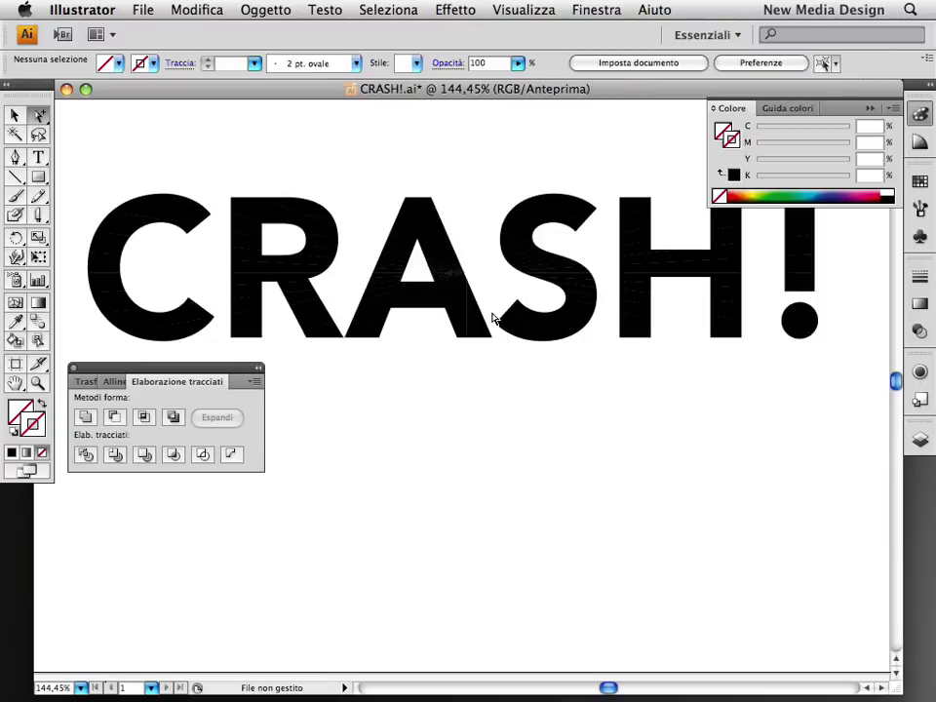
- Zoom out, select the whole CRASH! group and ungroup it into separate shards
key("ctrl+minus")
key("ctrl+minus")
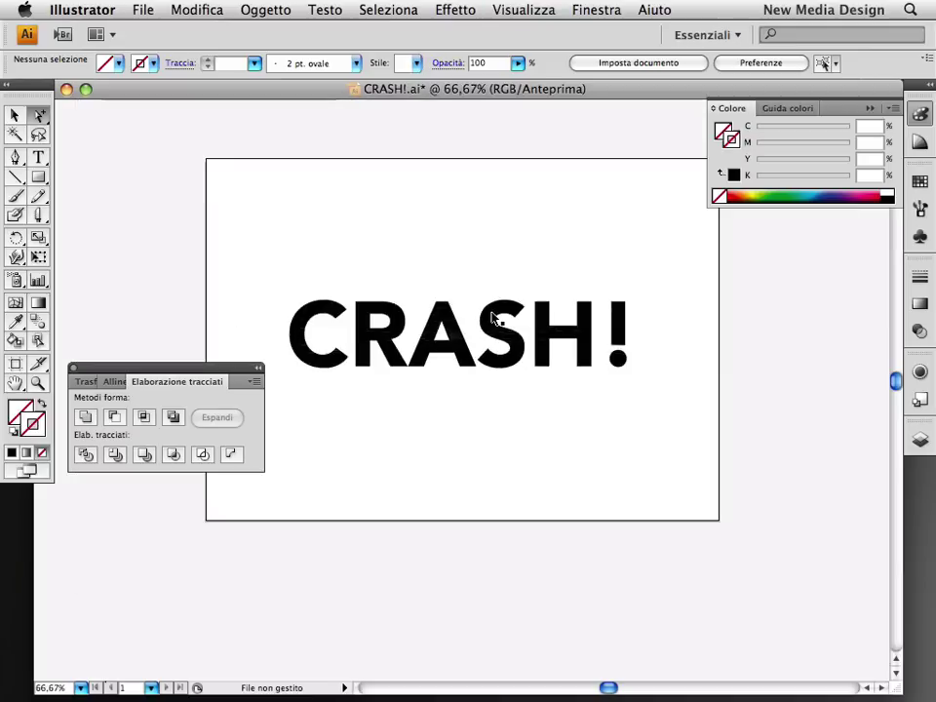
left_click_drag(480, 309, 466, 252)
key("v")
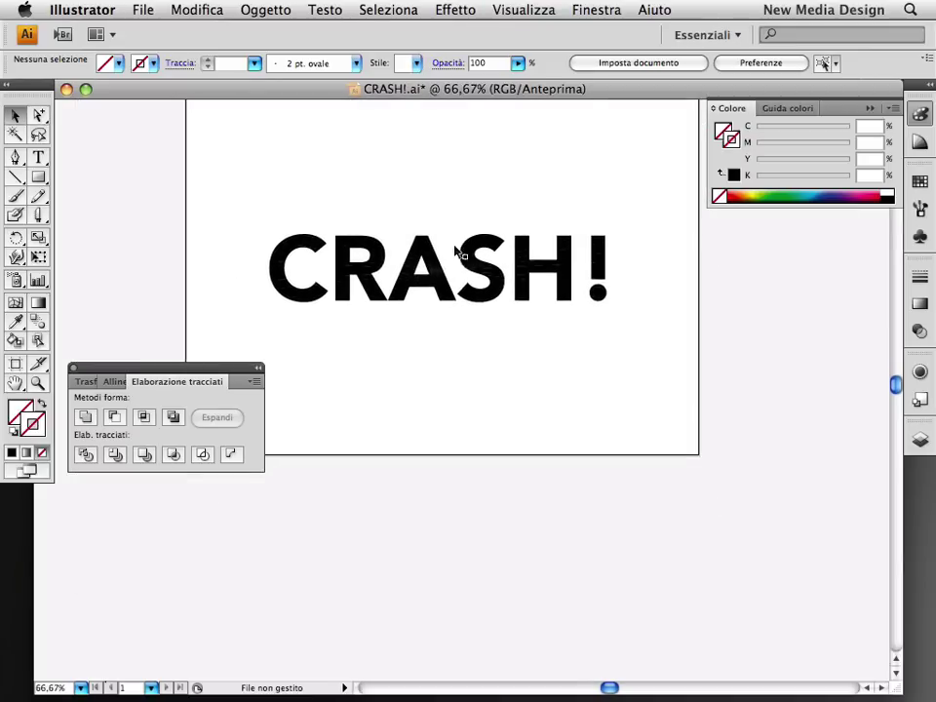
left_click_drag(242, 198, 683, 379)
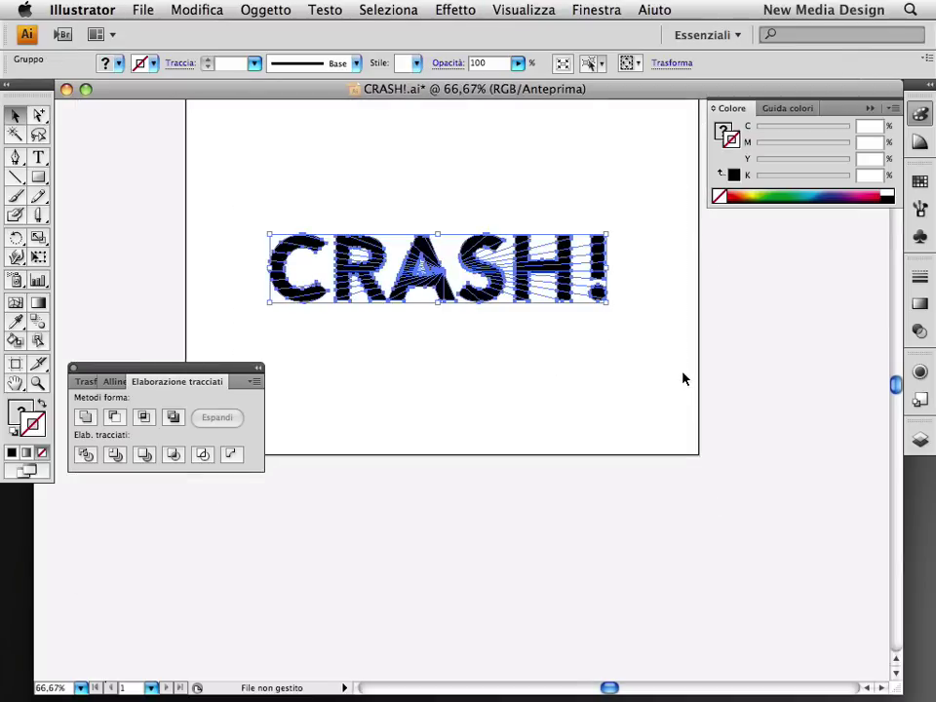
left_click(250, 10)
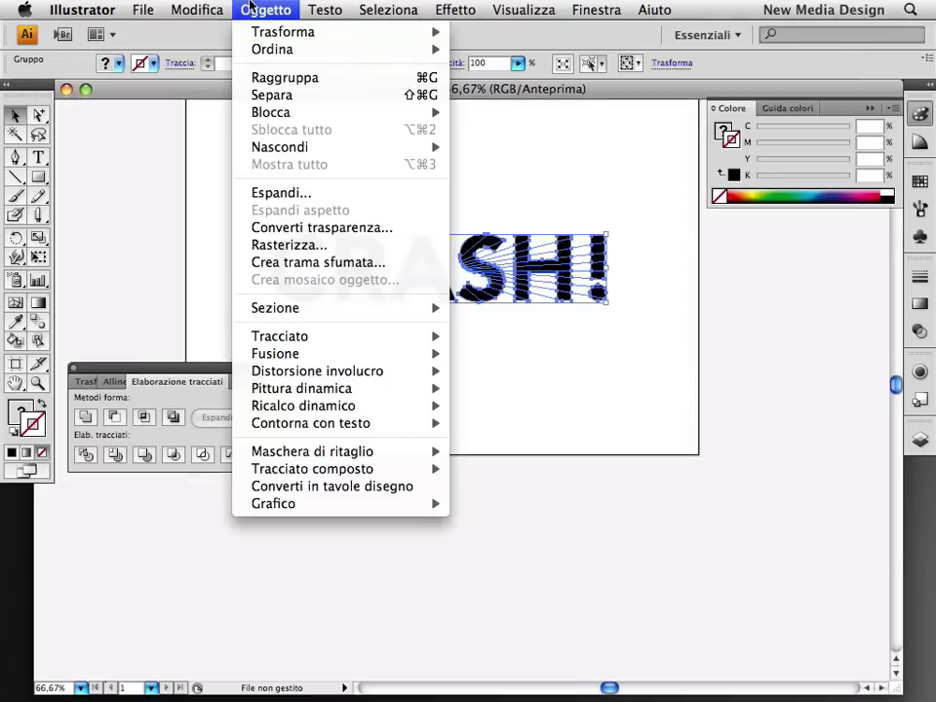
left_click(270, 98)
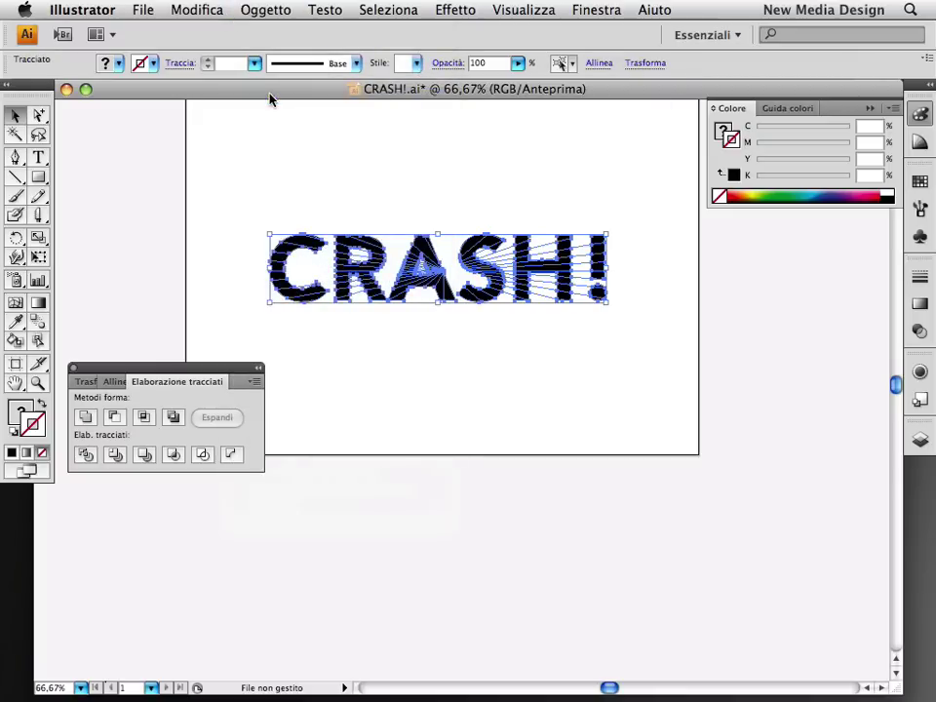
- Apply Transform Each with 90% scale, 3 mm horizontal and vertical move, 19° rotation, Random checked
left_click(273, 10)
mouse_move(283, 32)
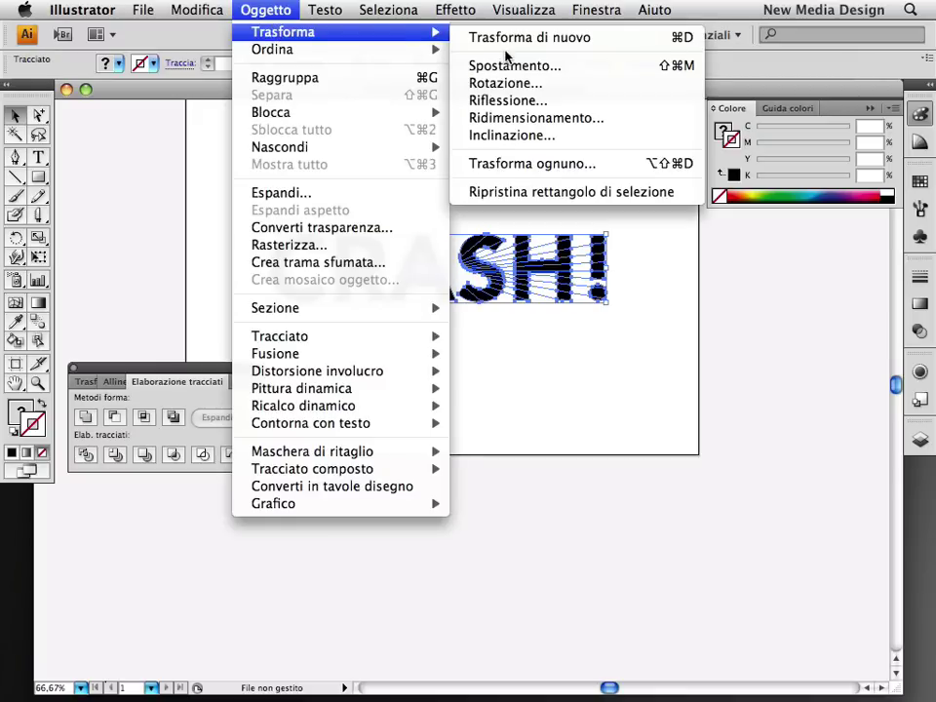
left_click(518, 167)
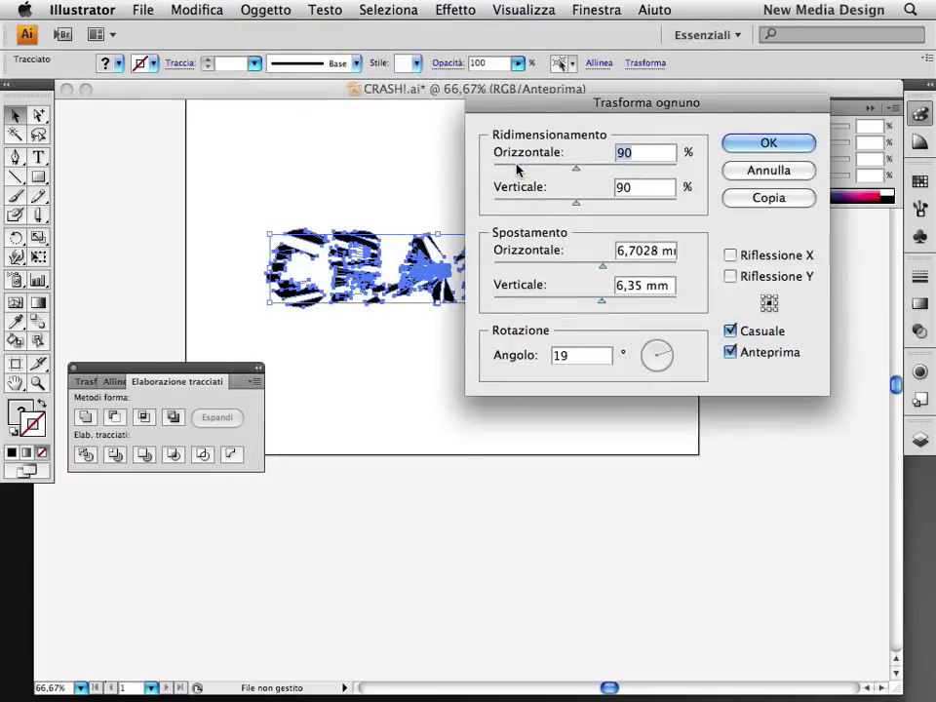
left_click_drag(563, 106, 522, 343)
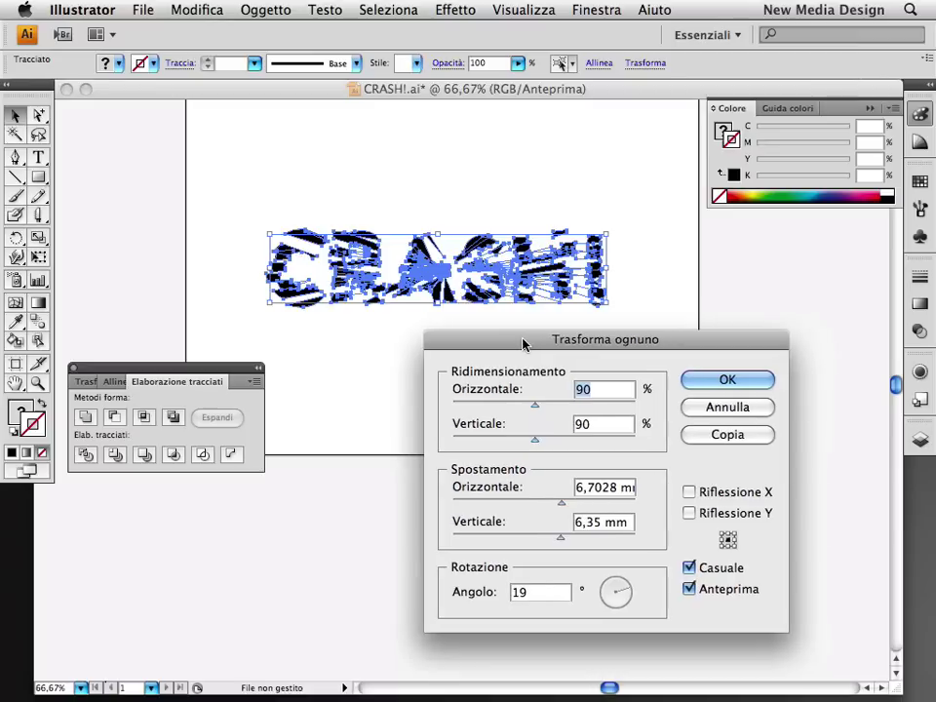
double_click(588, 487)
type("5 mm")
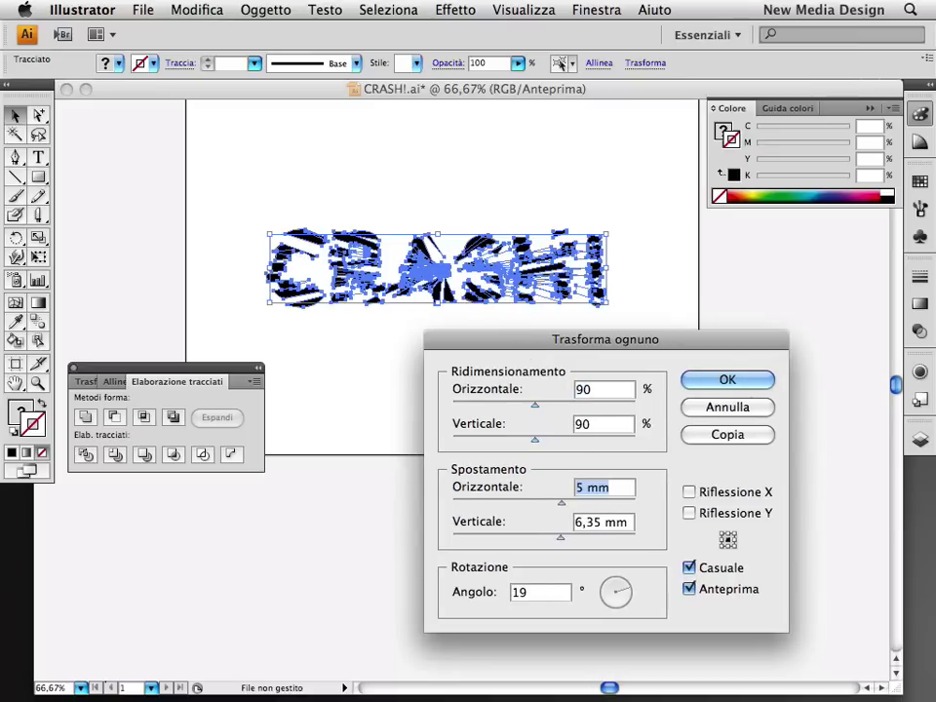
key("Down")
key("Down")
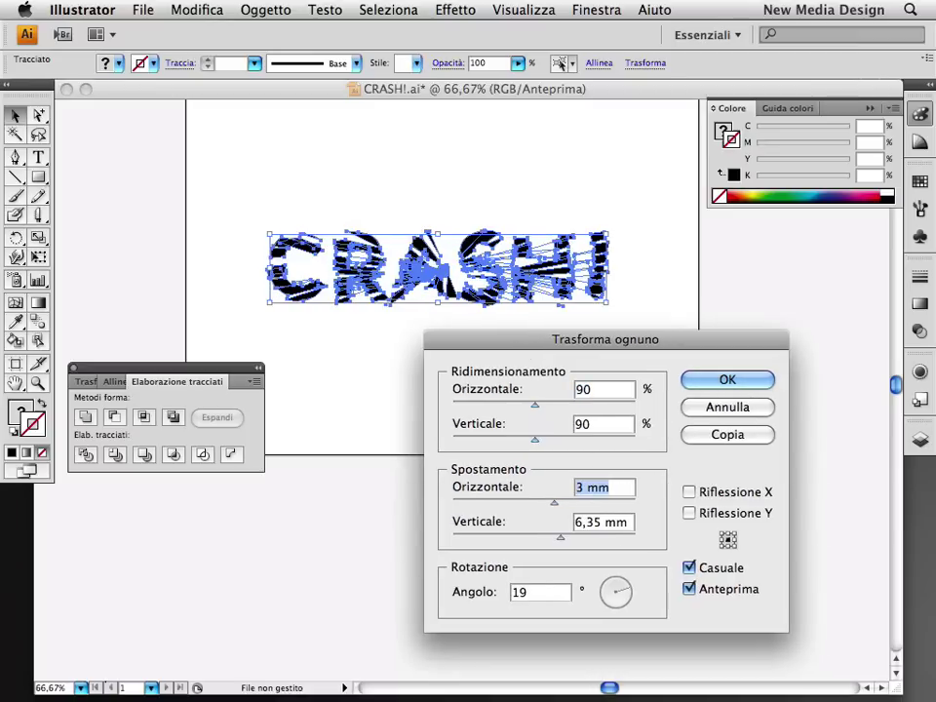
key("Tab")
key("Down")
key("Down")
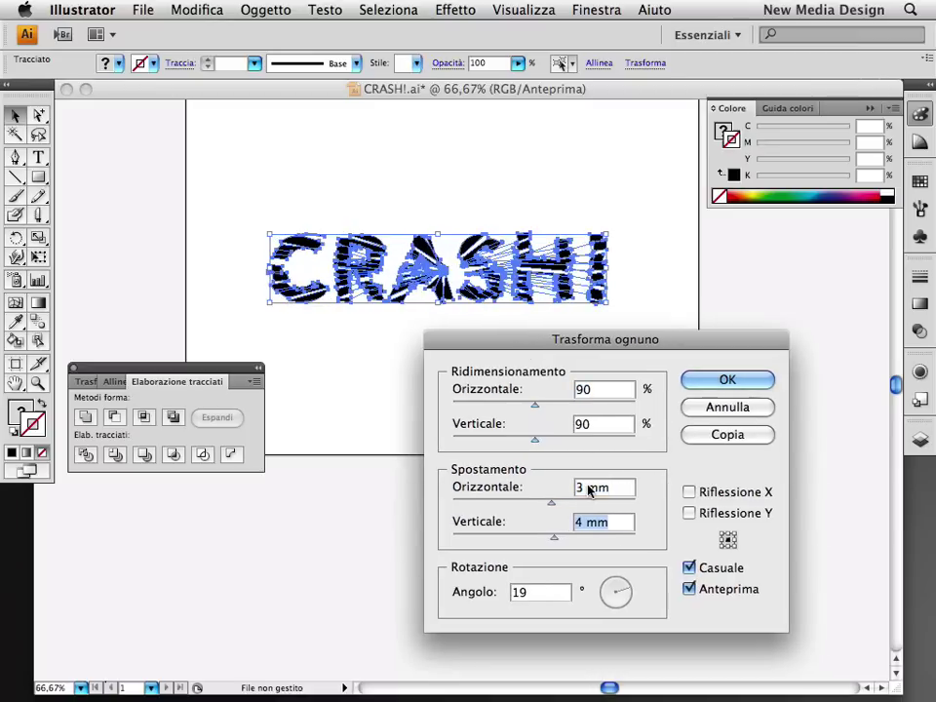
key("Down")
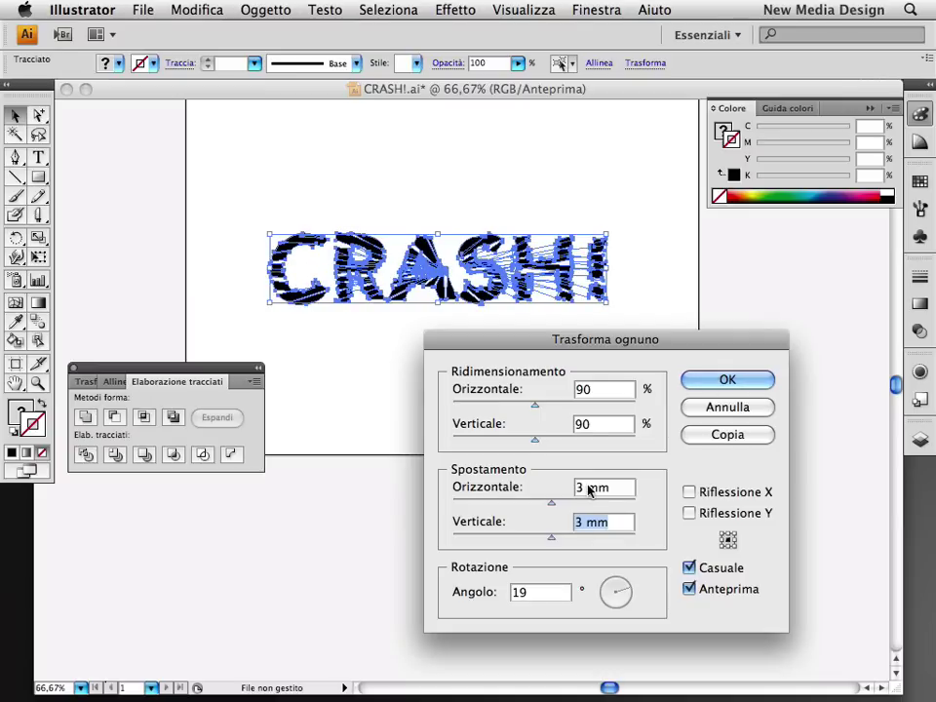
key("Return")
- Click empty canvas to deselect and reveal the jittered, offset and rotated CRASH! shards
left_click(588, 491)
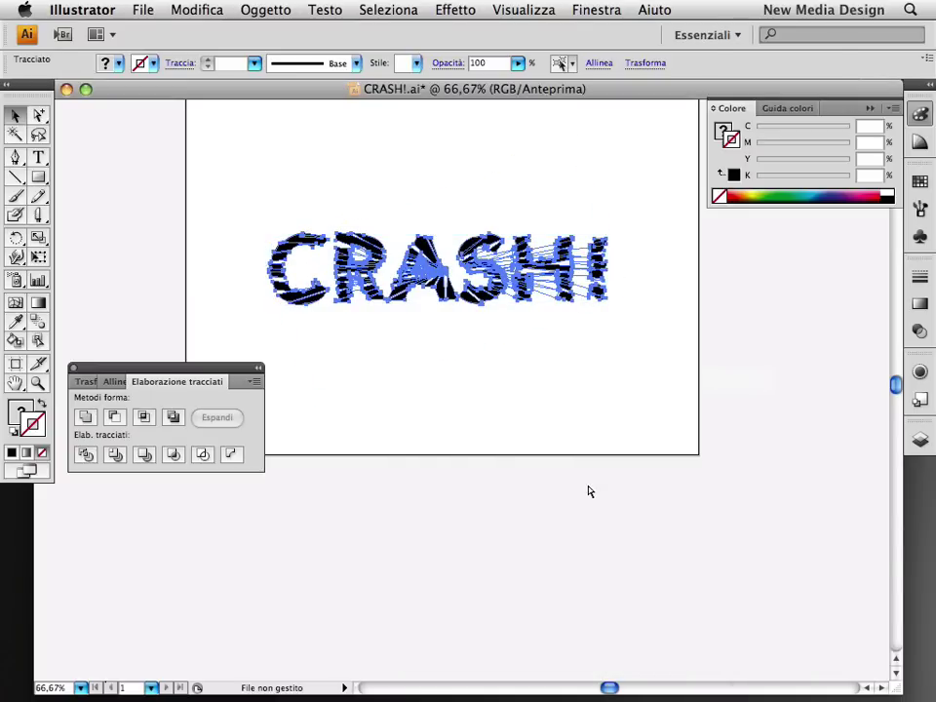